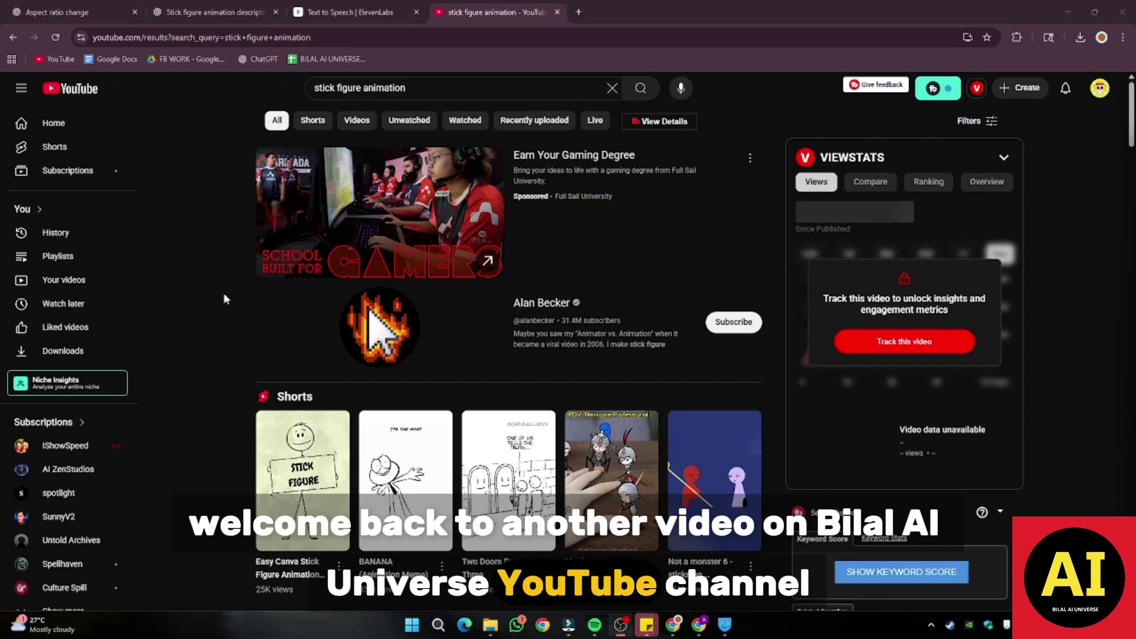
Browse the YouTube search results for "stick figure animation", including the Shorts and tutorial videos.
scroll(223, 298, "down", 1)
scroll(224, 299, "down", 8)
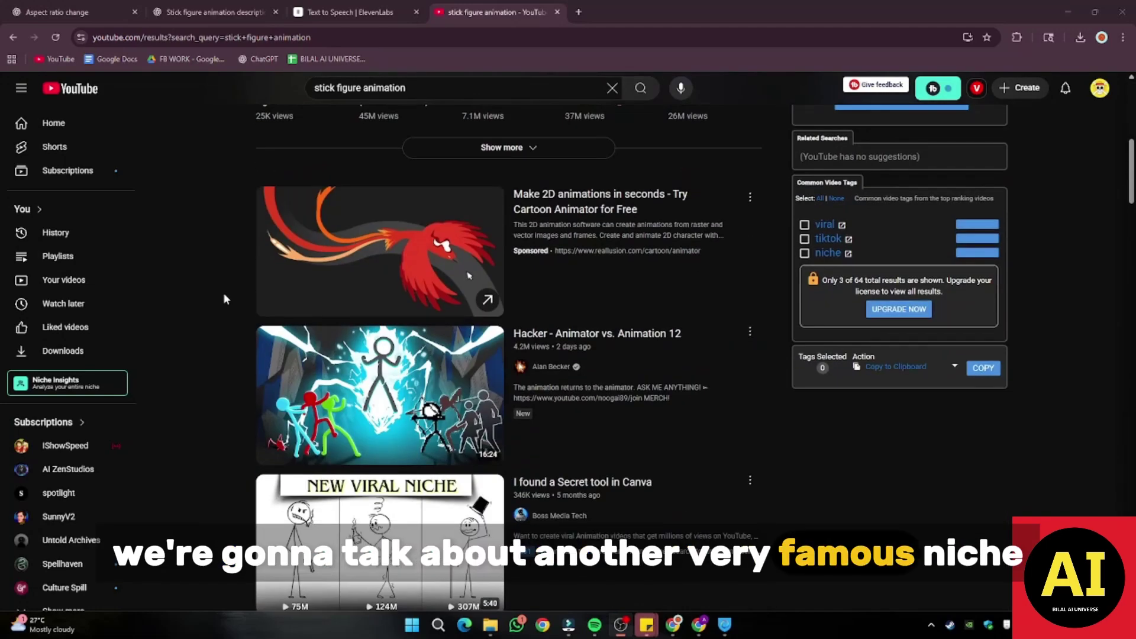
scroll(224, 298, "down", 3)
scroll(224, 298, "down", 1)
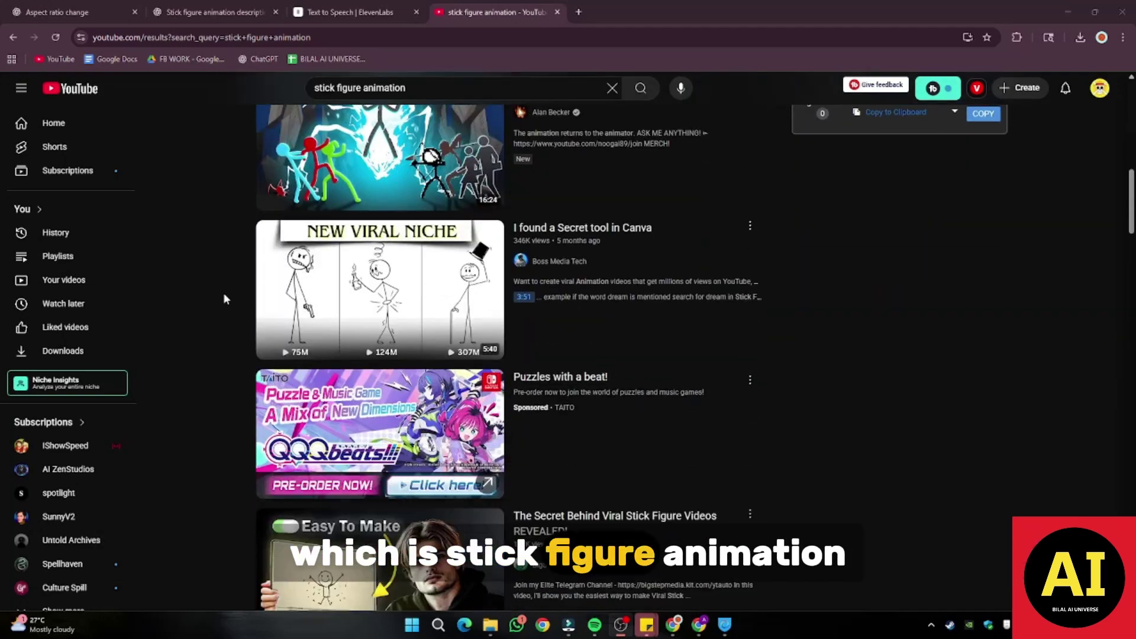
scroll(224, 299, "down", 2)
scroll(224, 299, "down", 2)
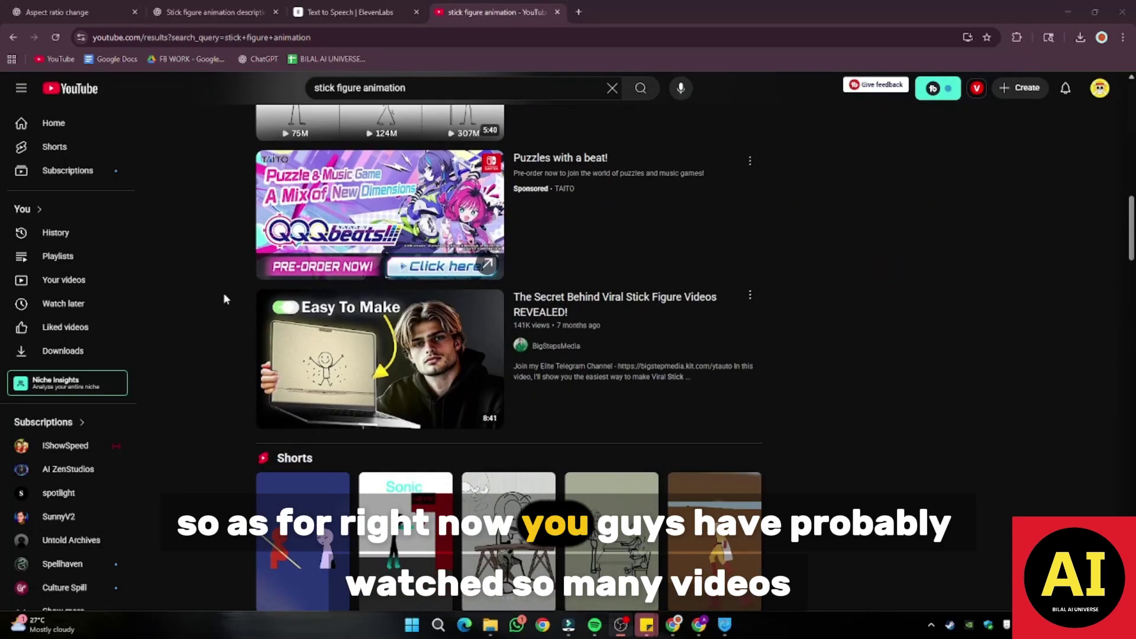
scroll(223, 295, "down", 8)
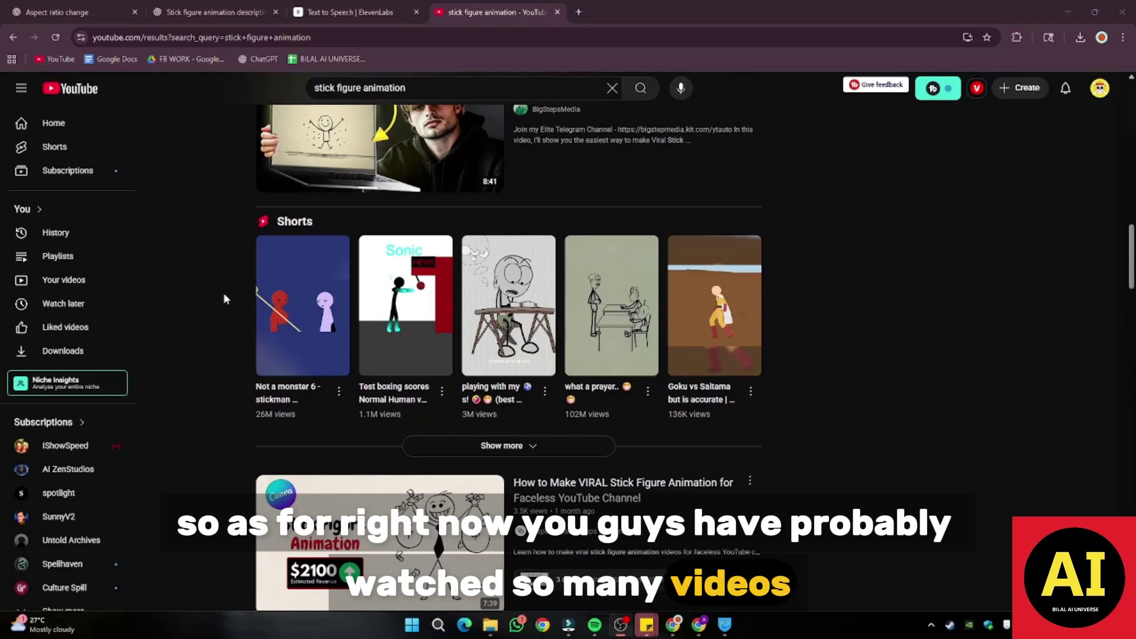
scroll(199, 295, "down", 3)
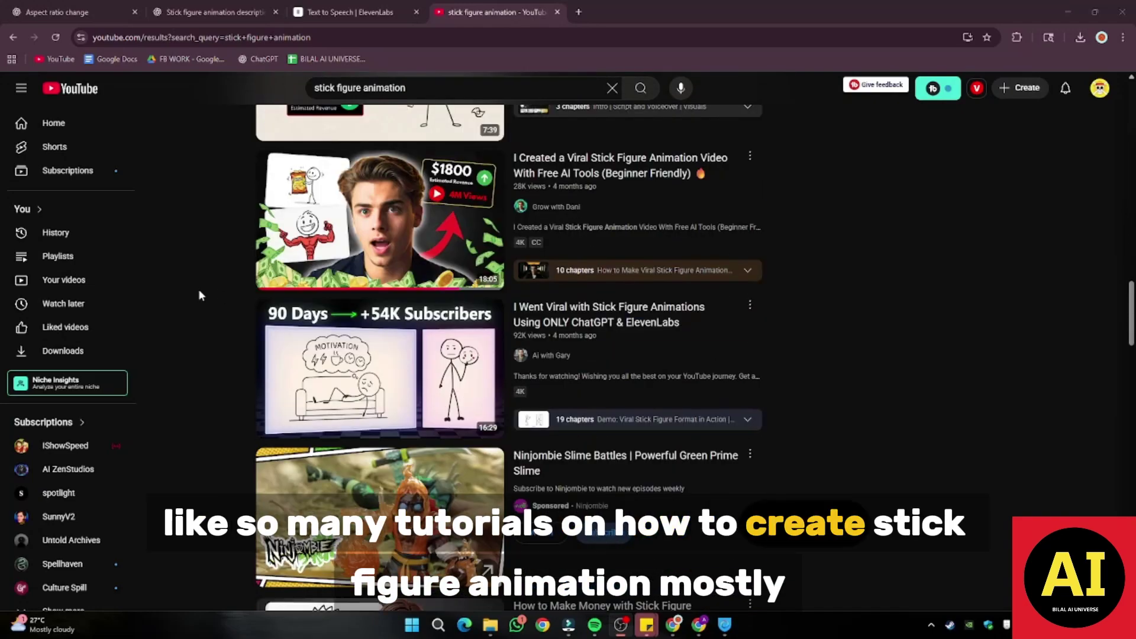
scroll(201, 296, "up", 5)
scroll(199, 295, "up", 8)
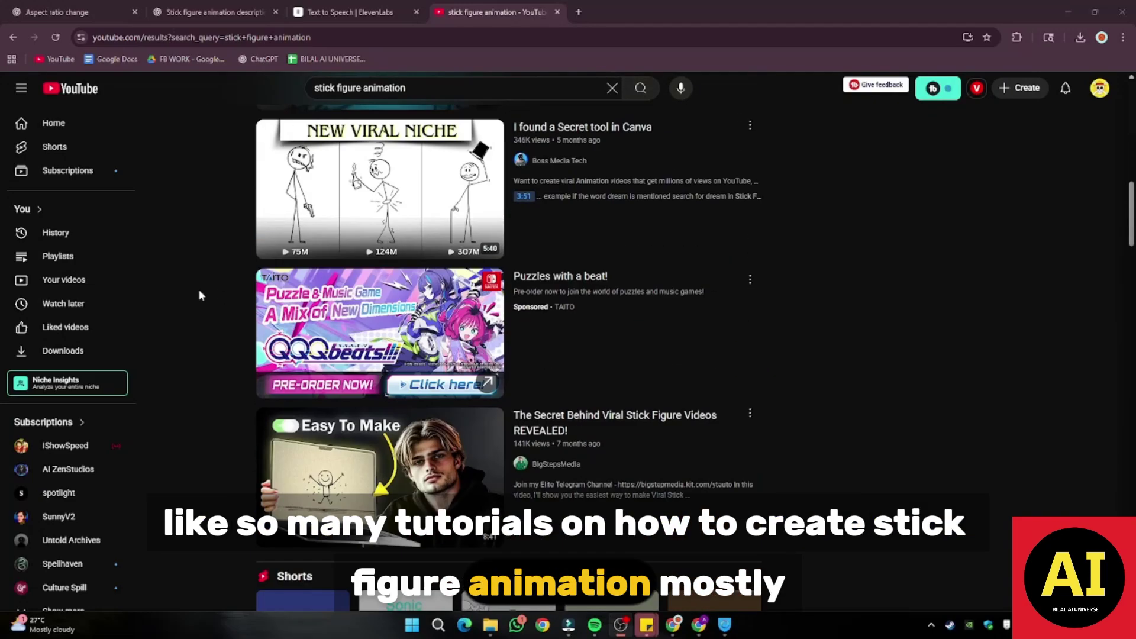
Open the video "How to Make VIRAL Stick Figure Animation for Faceless YouTube Channel" and skip ahead through its Visuals chapter.
scroll(199, 295, "down", 8)
left_click(418, 387)
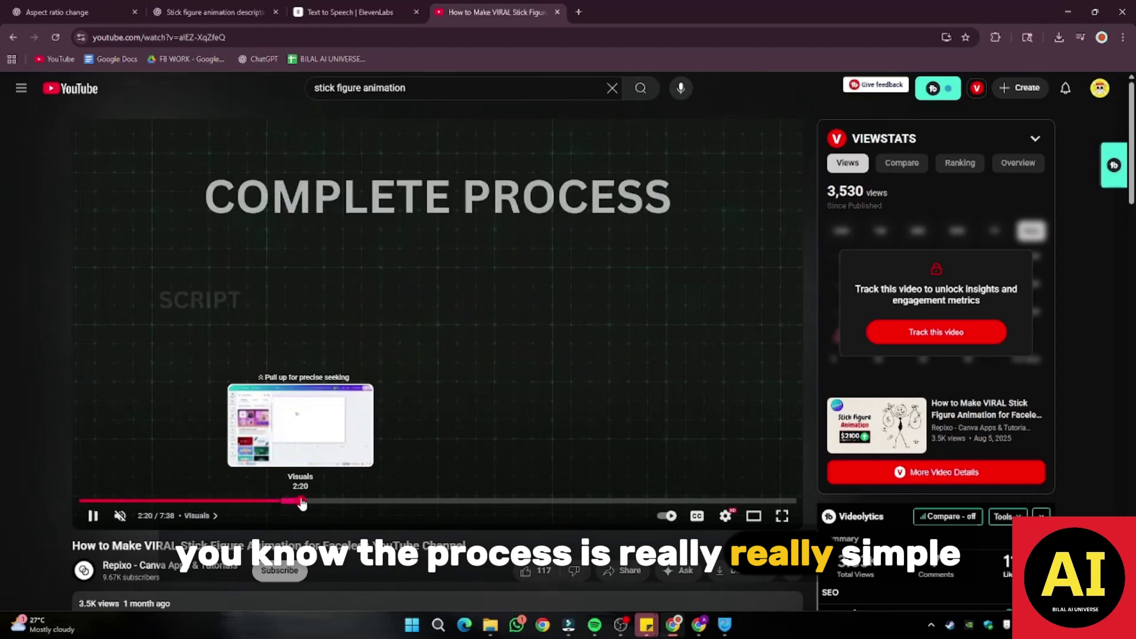
left_click(299, 501)
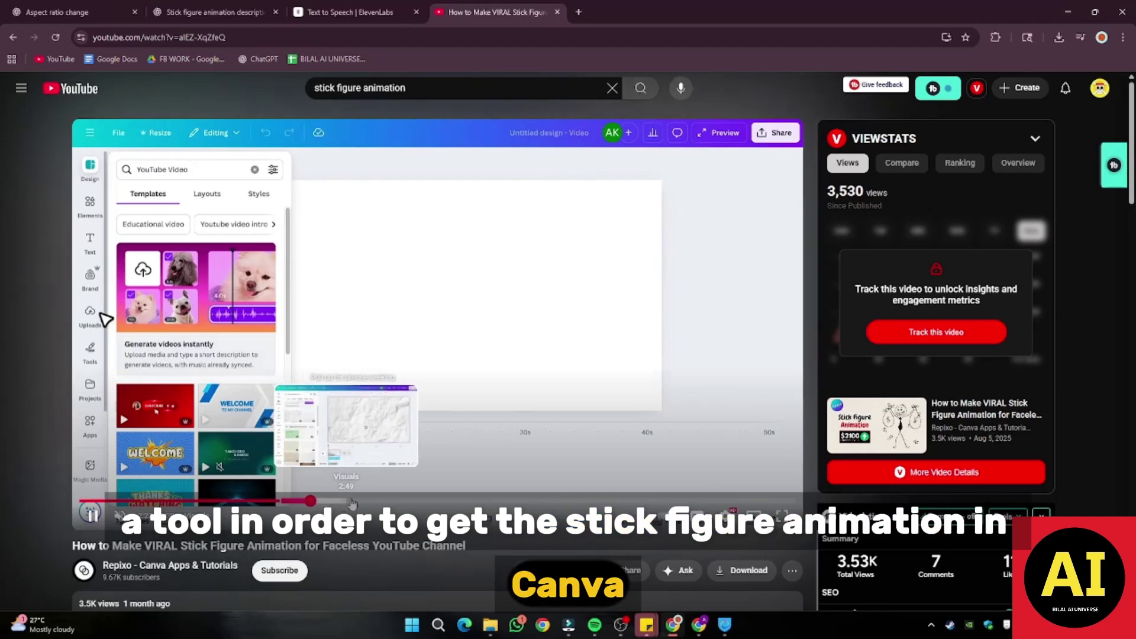
left_click(381, 501)
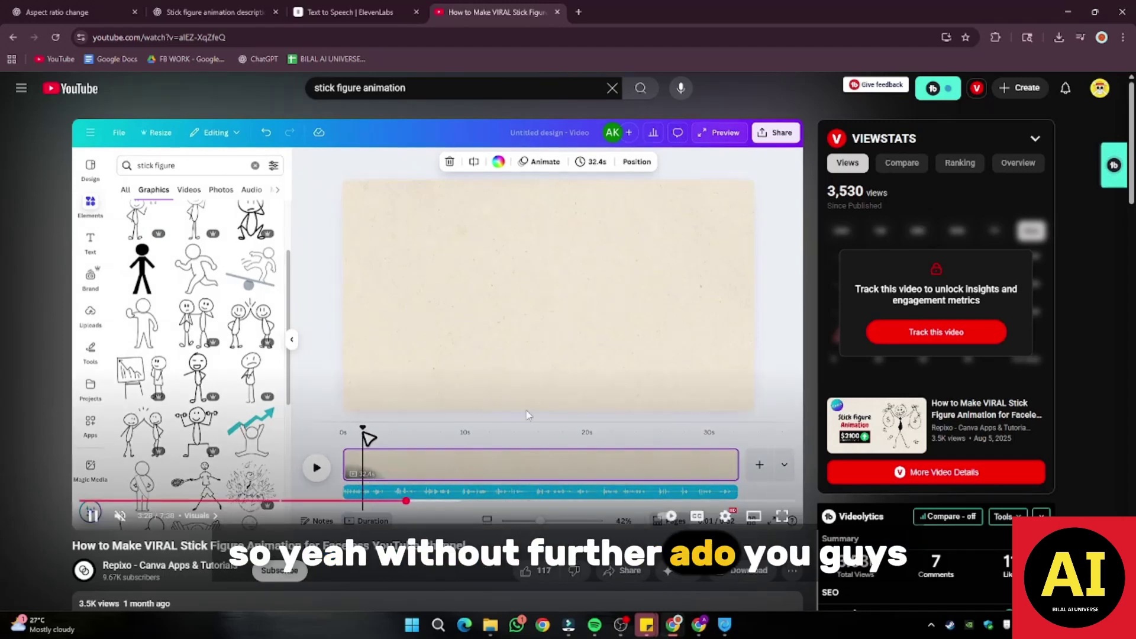
scroll(550, 420, "down", 1)
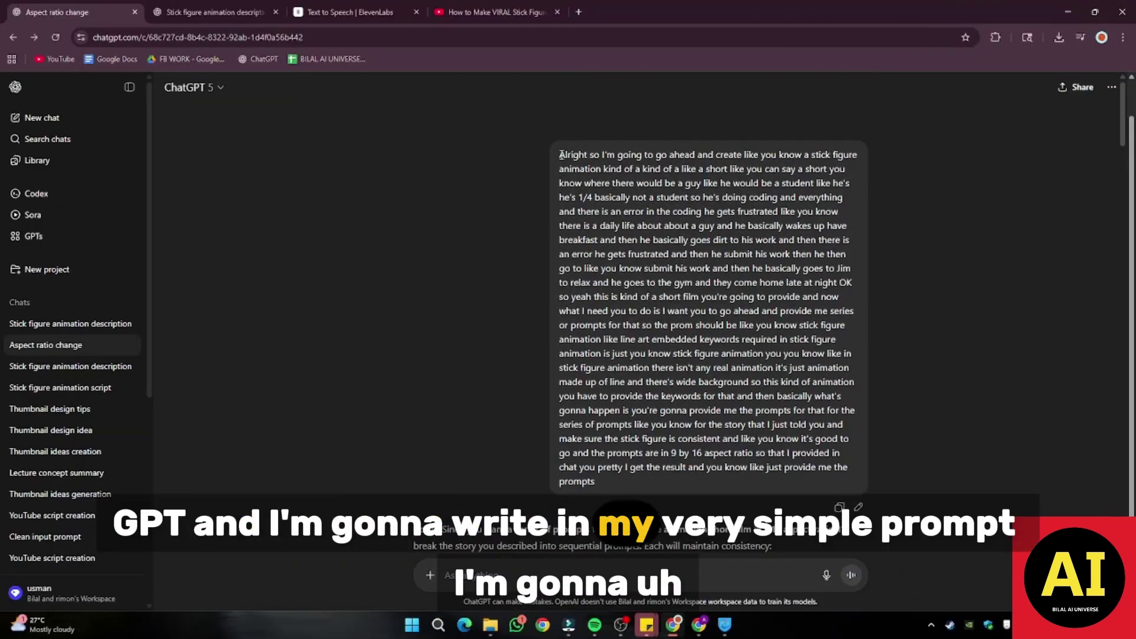
In the ChatGPT conversation "Aspect ratio change", read the story prompt, including its line art keywords and 9 by 16 aspect ratio request.
left_click_drag(560, 154, 707, 497)
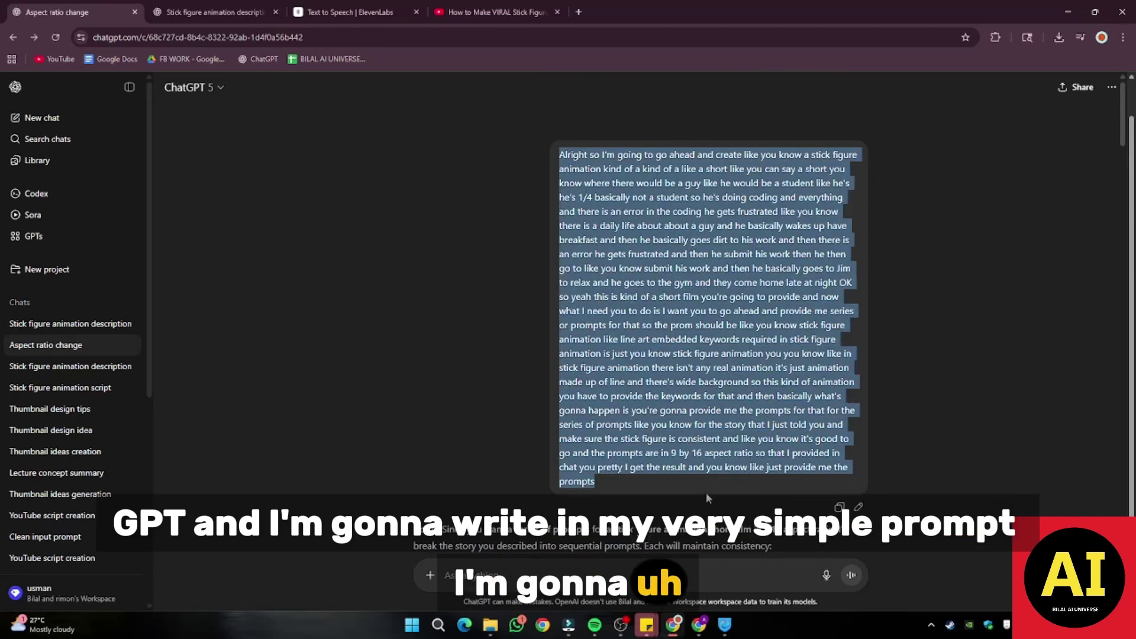
left_click(671, 152)
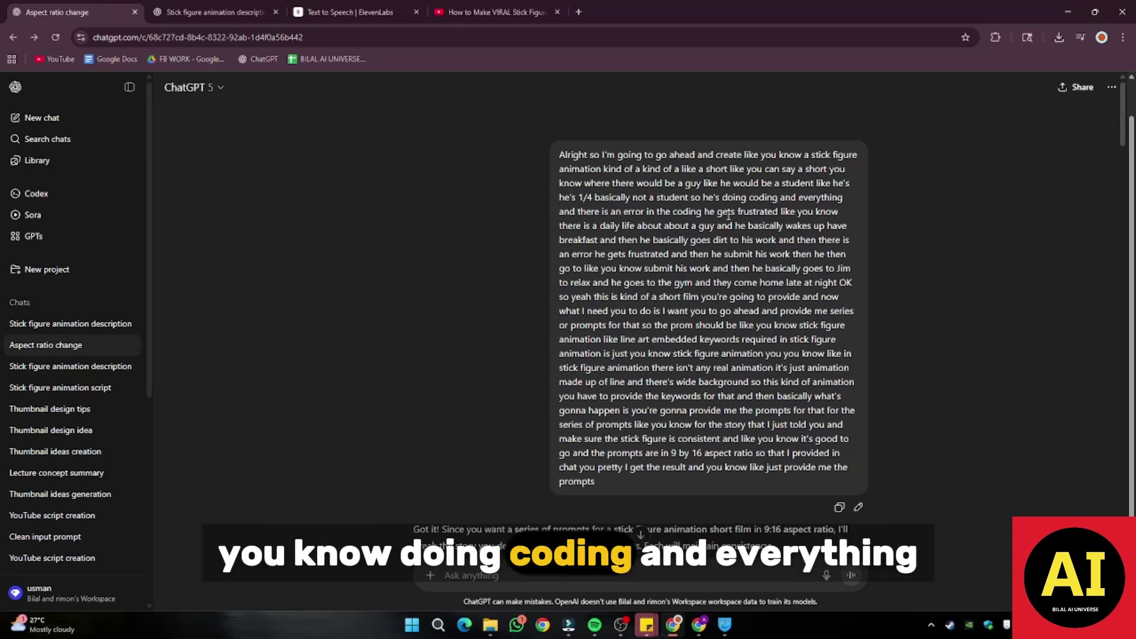
scroll(700, 215, "down", 1)
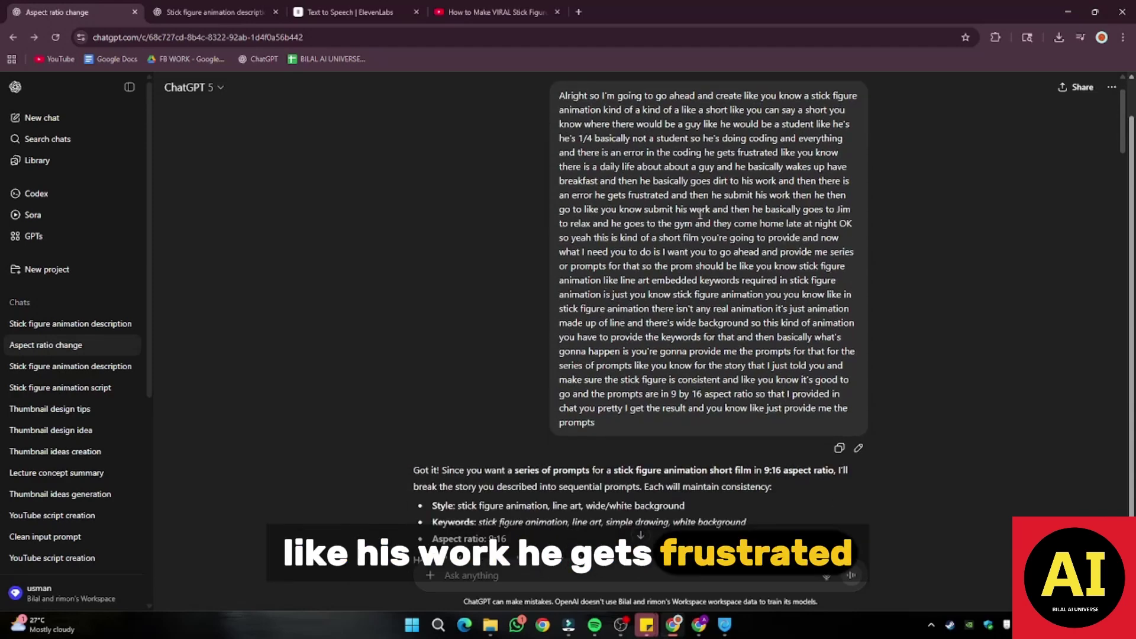
scroll(700, 214, "down", 1)
scroll(699, 214, "down", 3)
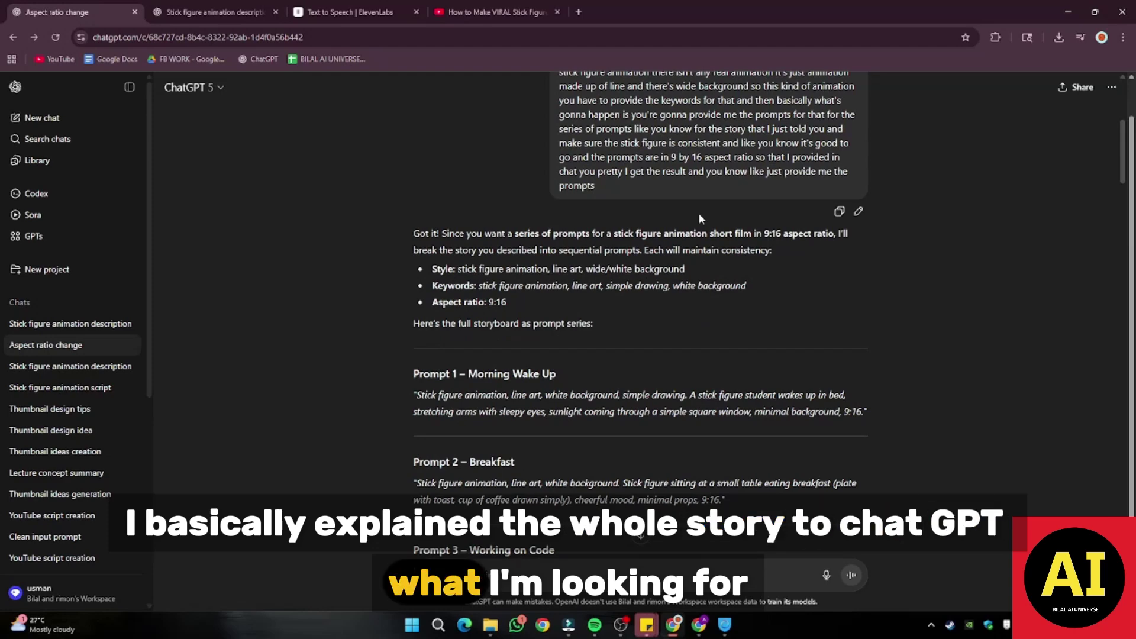
scroll(700, 219, "up", 2)
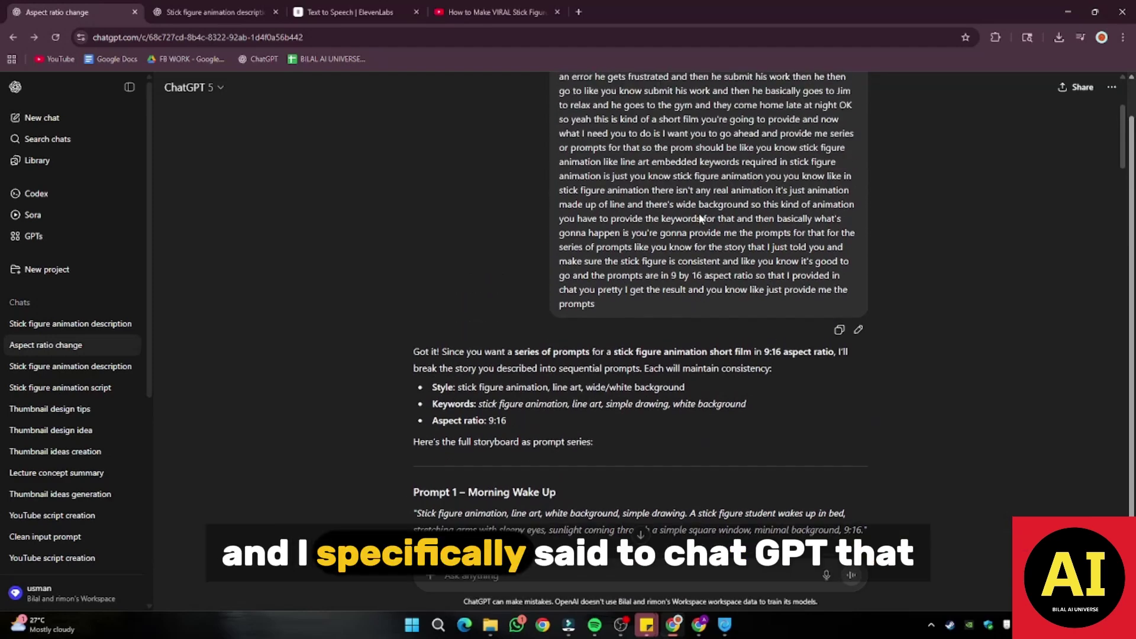
left_click_drag(579, 158, 795, 285)
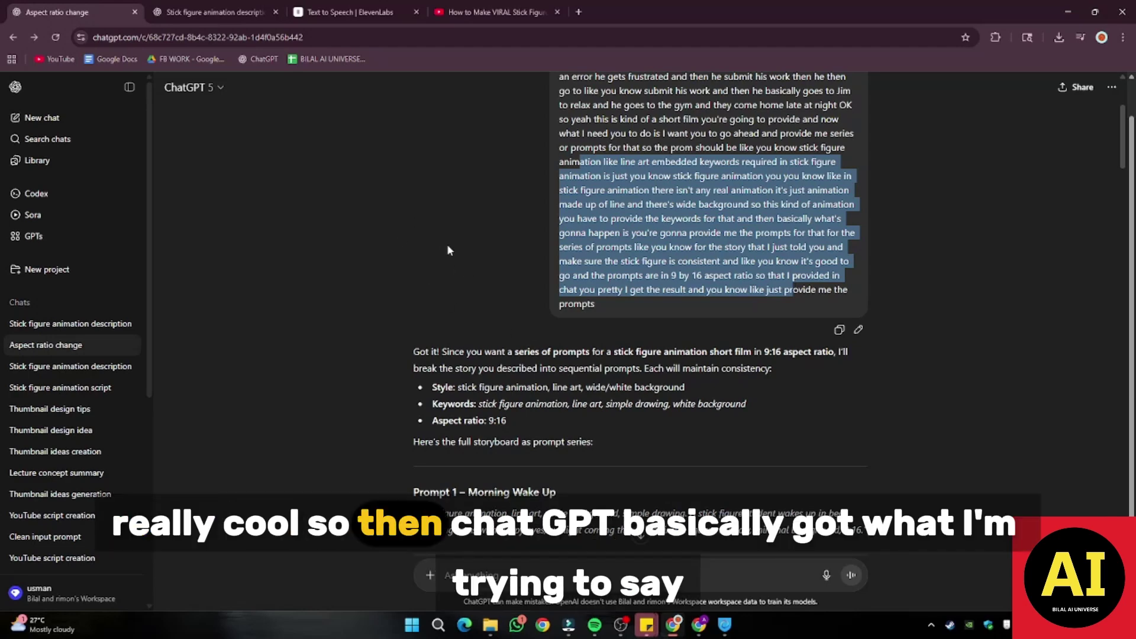
Examine the style keywords and scene description in Prompt 1 – Morning Wake Up of ChatGPT's reply.
scroll(447, 250, "down", 4)
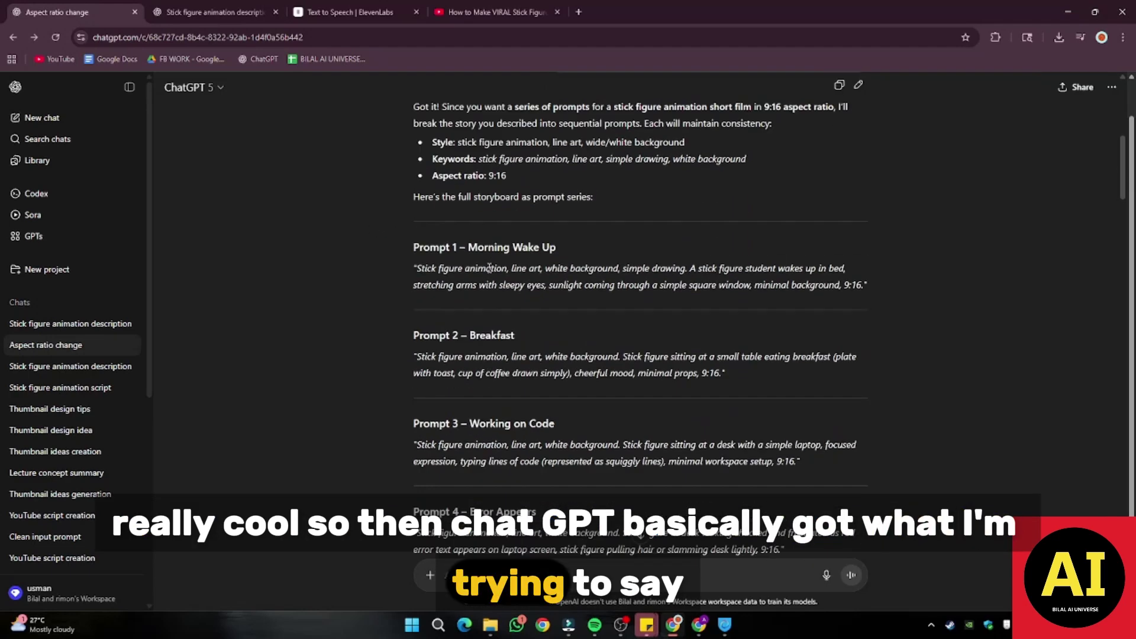
scroll(489, 267, "down", 1)
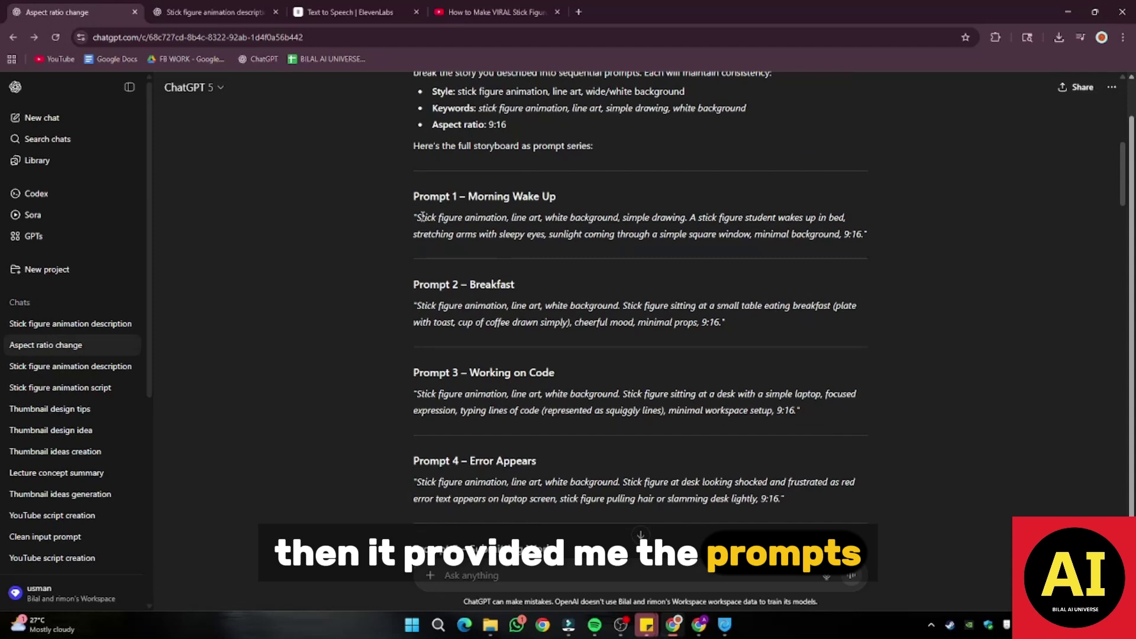
left_click_drag(421, 217, 687, 217)
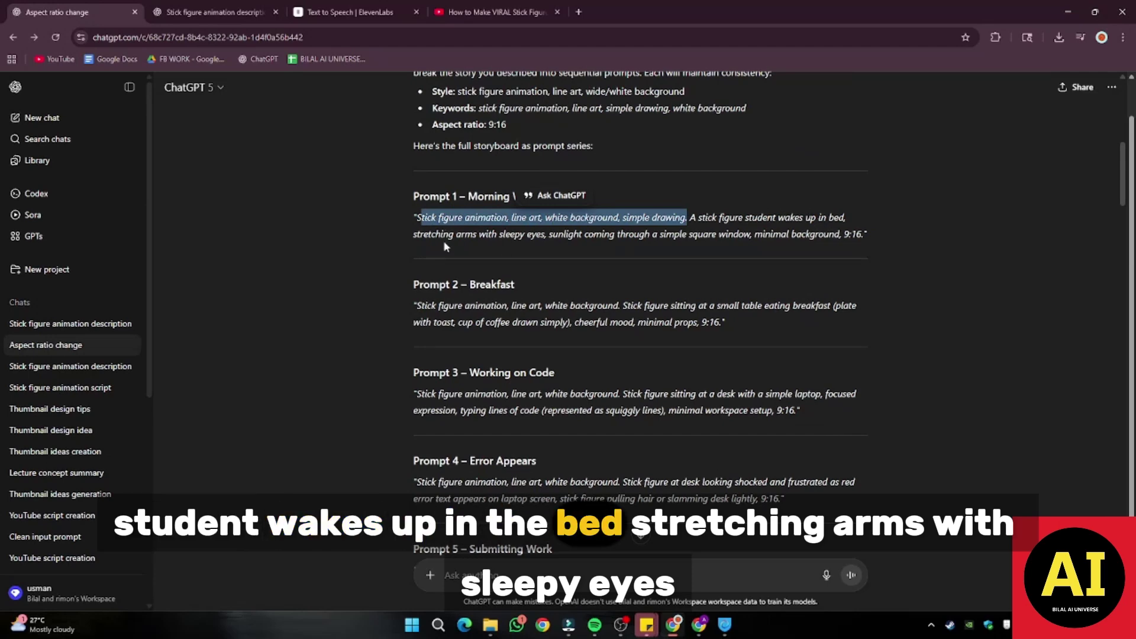
left_click(418, 219)
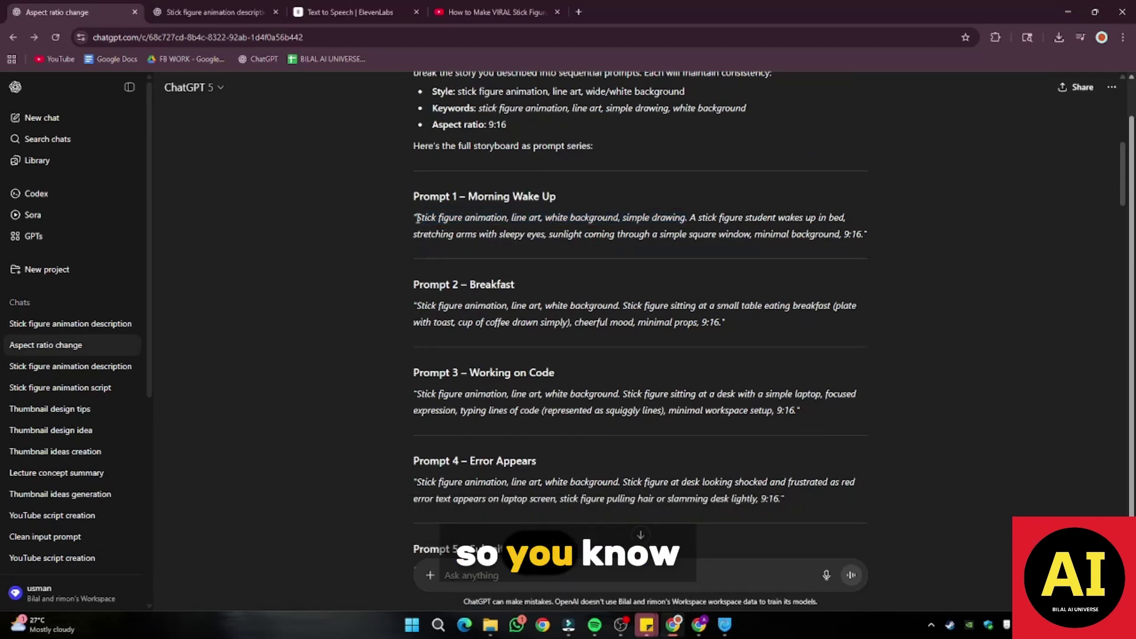
left_click_drag(418, 218, 690, 219)
left_click(718, 221)
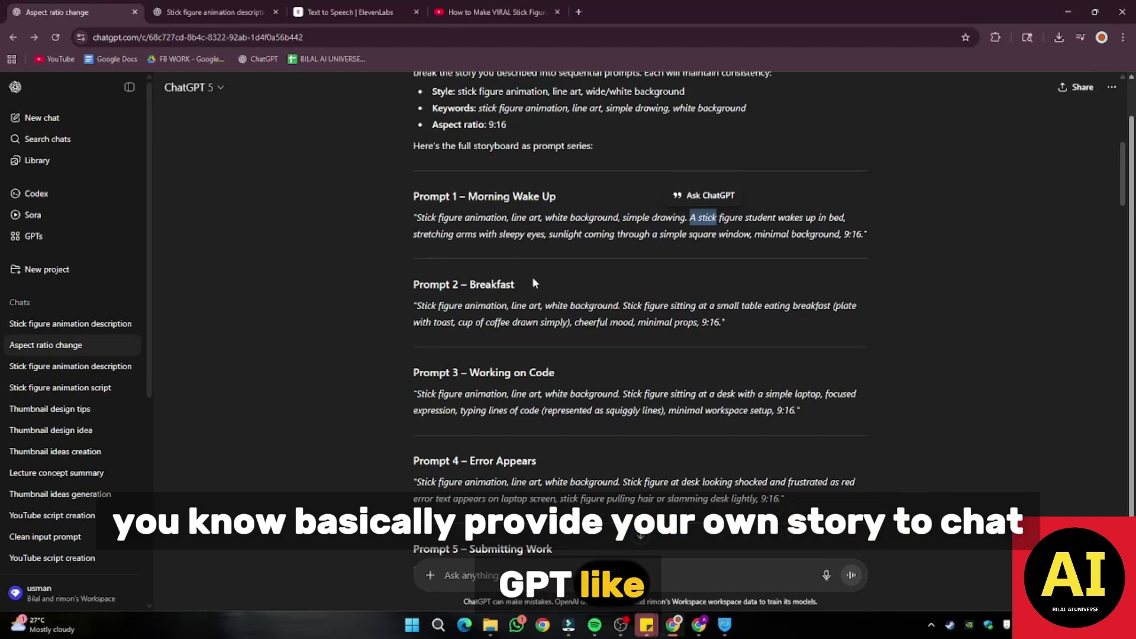
Look over the remaining storyboard prompts, from Breakfast through Returning Home at Night.
scroll(534, 280, "down", 6)
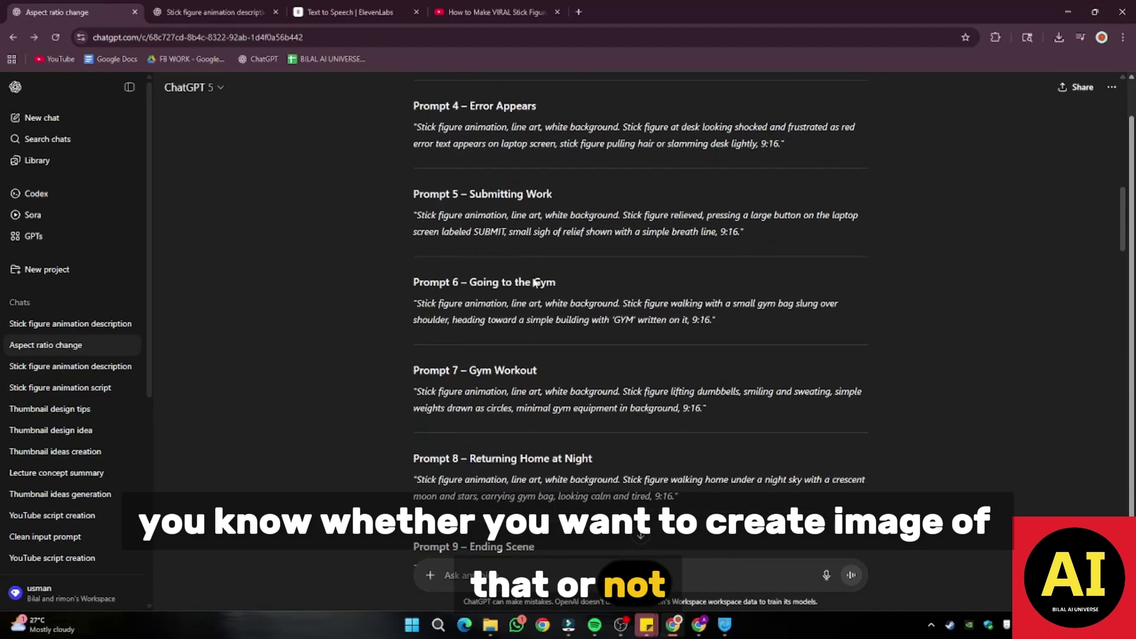
scroll(531, 276, "up", 7)
scroll(450, 170, "down", 2)
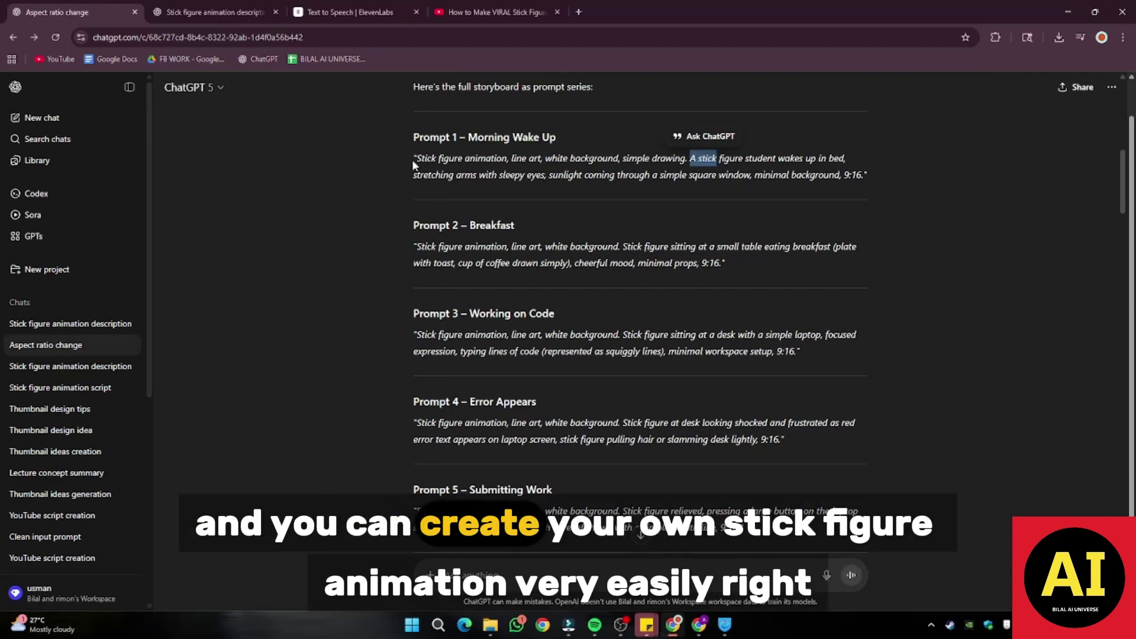
scroll(461, 271, "down", 2)
scroll(429, 265, "up", 2)
scroll(439, 203, "down", 2)
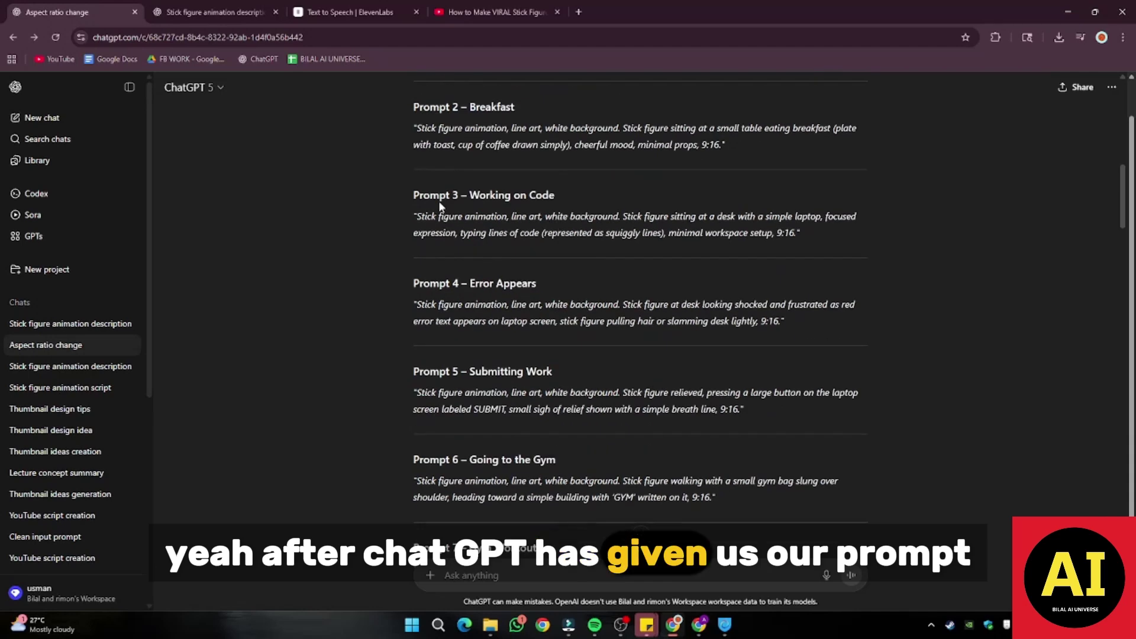
Copy the full text of Prompt 1 – Morning Wake Up.
scroll(439, 203, "up", 1)
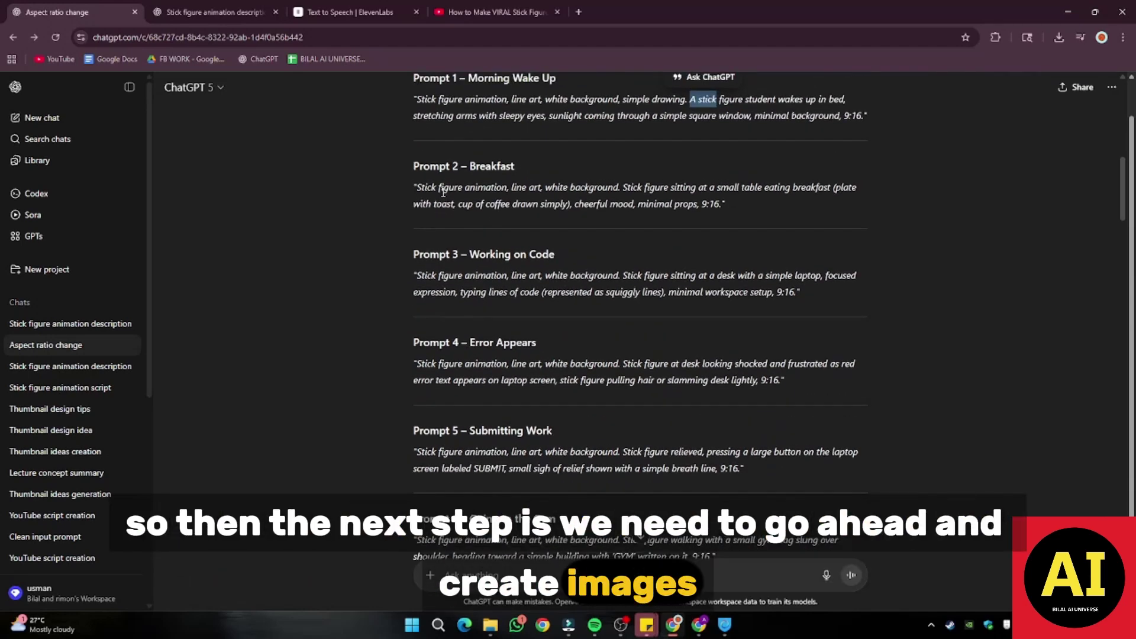
scroll(461, 181, "up", 1)
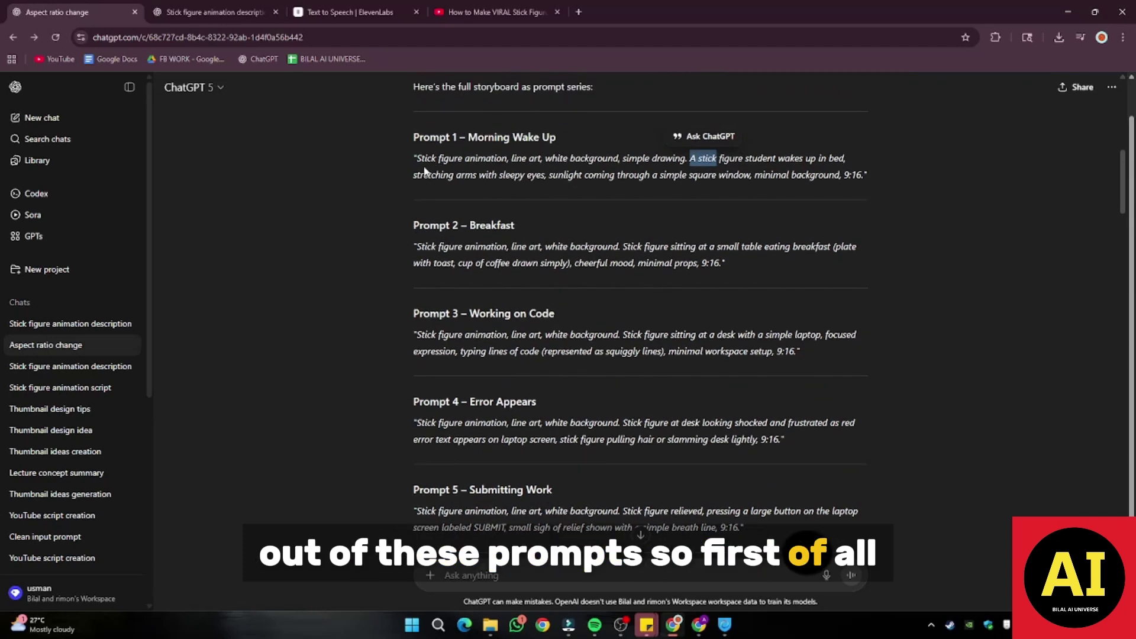
left_click_drag(414, 158, 778, 171)
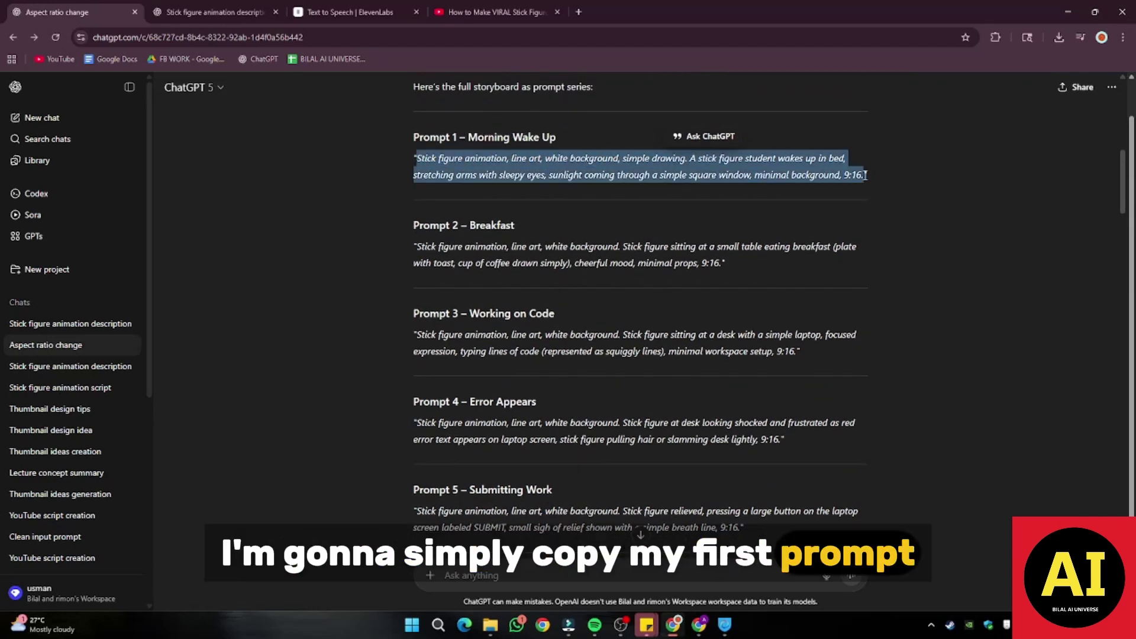
key("ctrl+c")
Switch to the "Stick figure animation description" conversation and view its first generated image, the waking-up scene, enlarged, and close it.
left_click(207, 8)
scroll(537, 327, "up", 20)
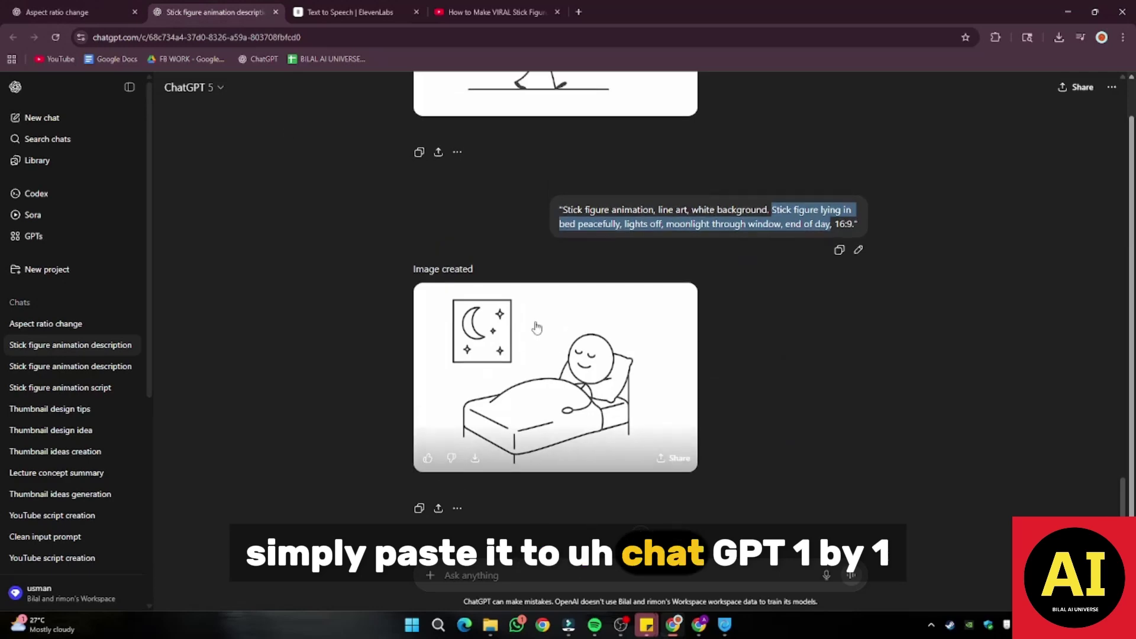
scroll(537, 327, "up", 10)
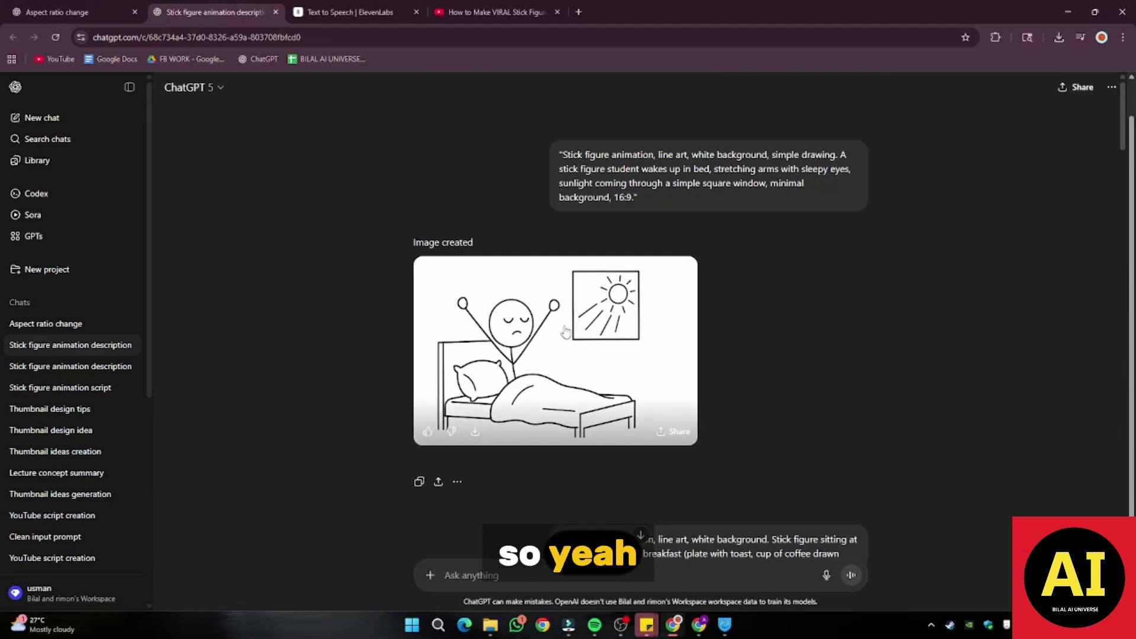
scroll(837, 381, "down", 4)
scroll(835, 380, "down", 7)
scroll(835, 381, "up", 11)
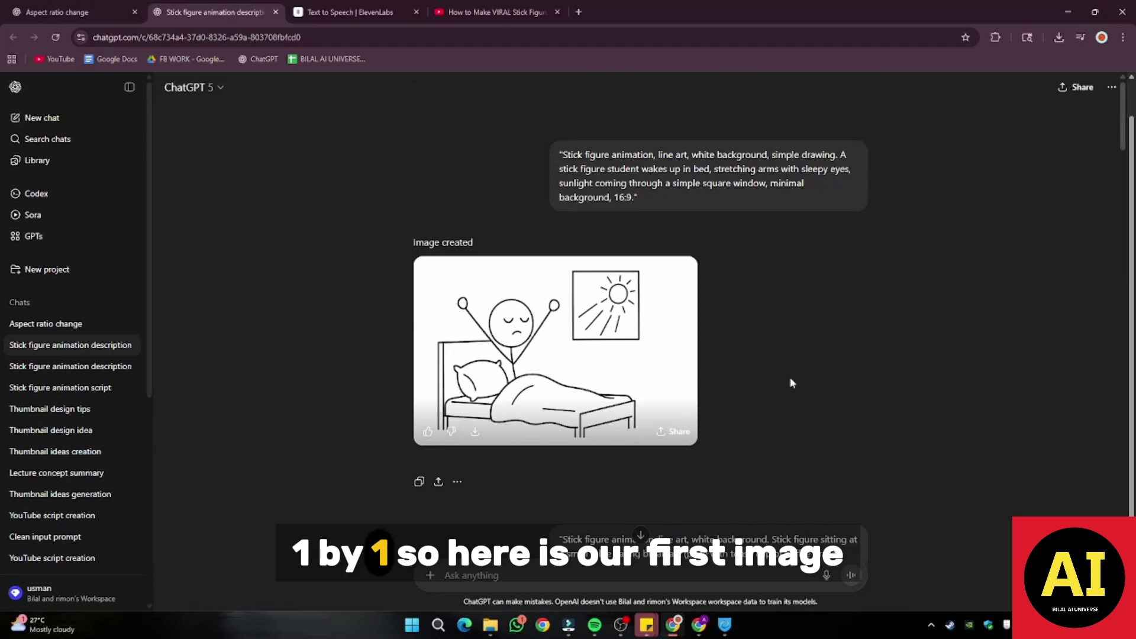
left_click(539, 335)
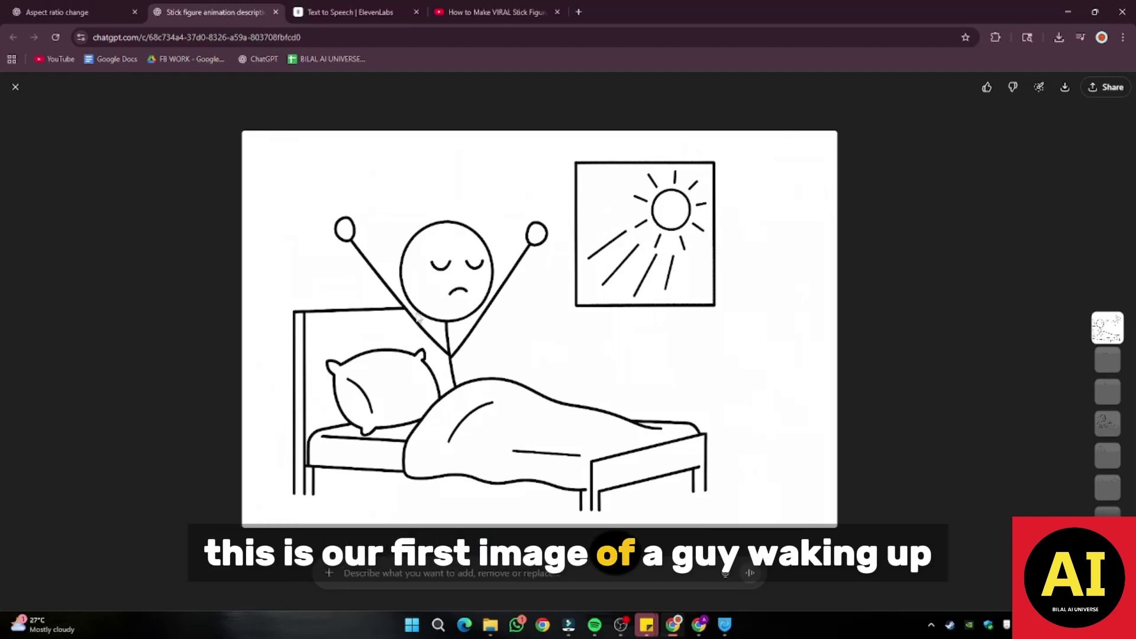
left_click(16, 87)
Look through the generated scene images in the conversation, from breakfast through laptop work and the gym to sleeping in bed.
scroll(395, 269, "down", 5)
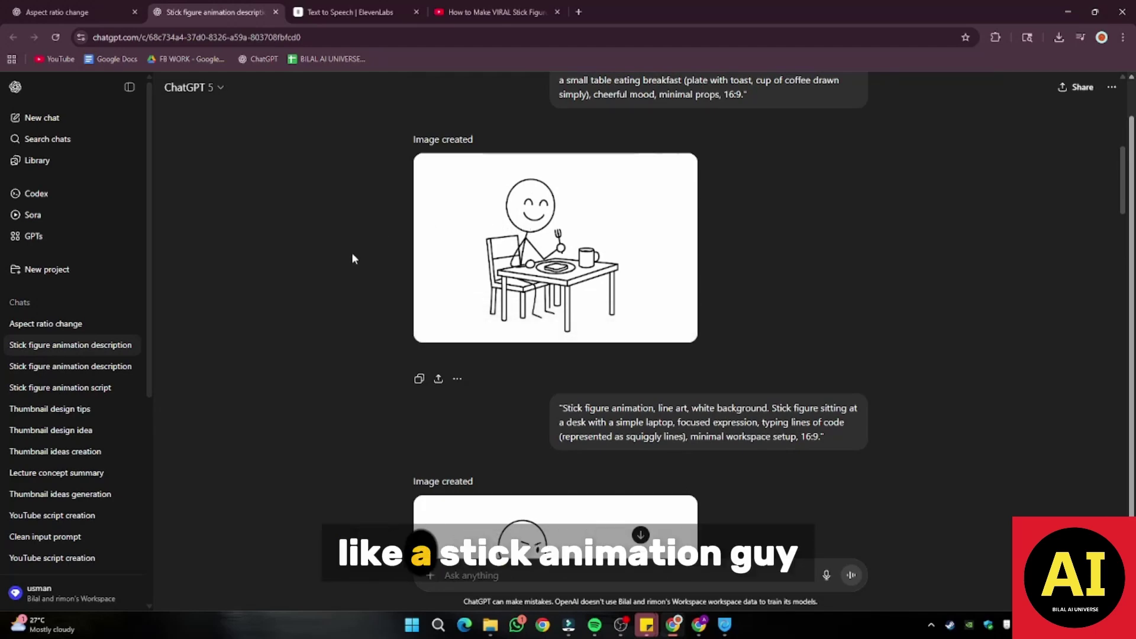
scroll(337, 284, "down", 5)
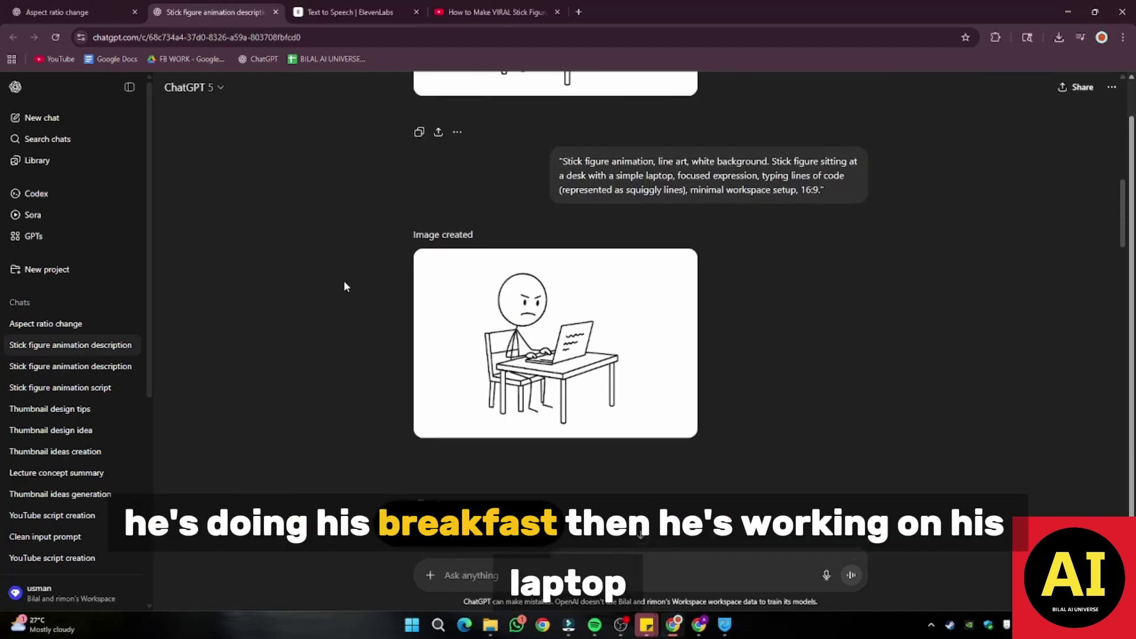
scroll(369, 284, "down", 6)
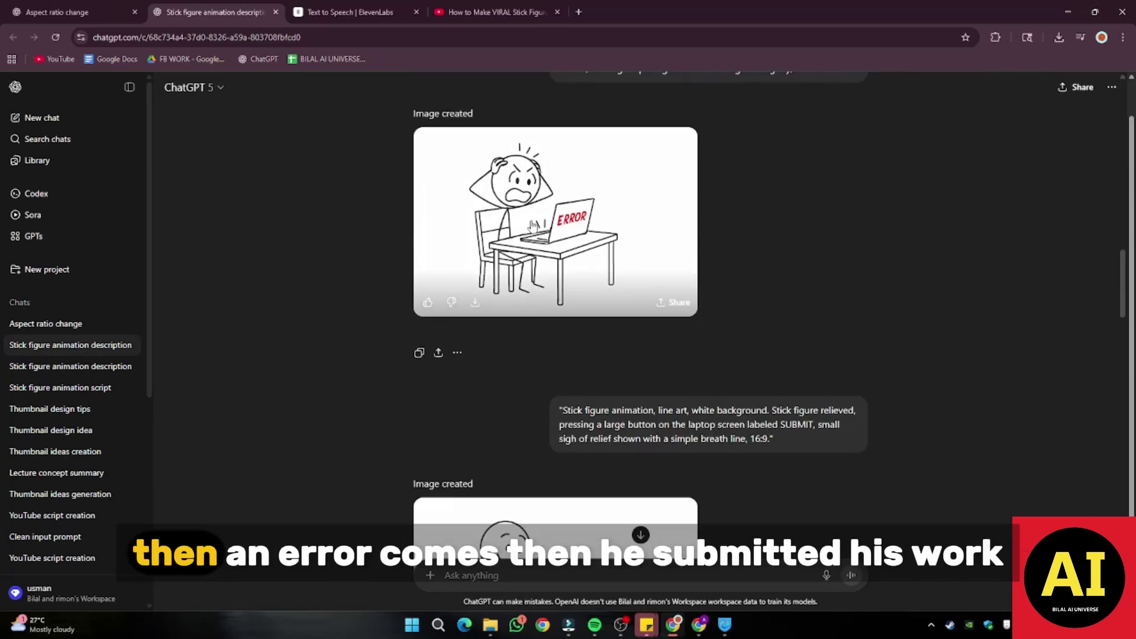
scroll(367, 307, "down", 10)
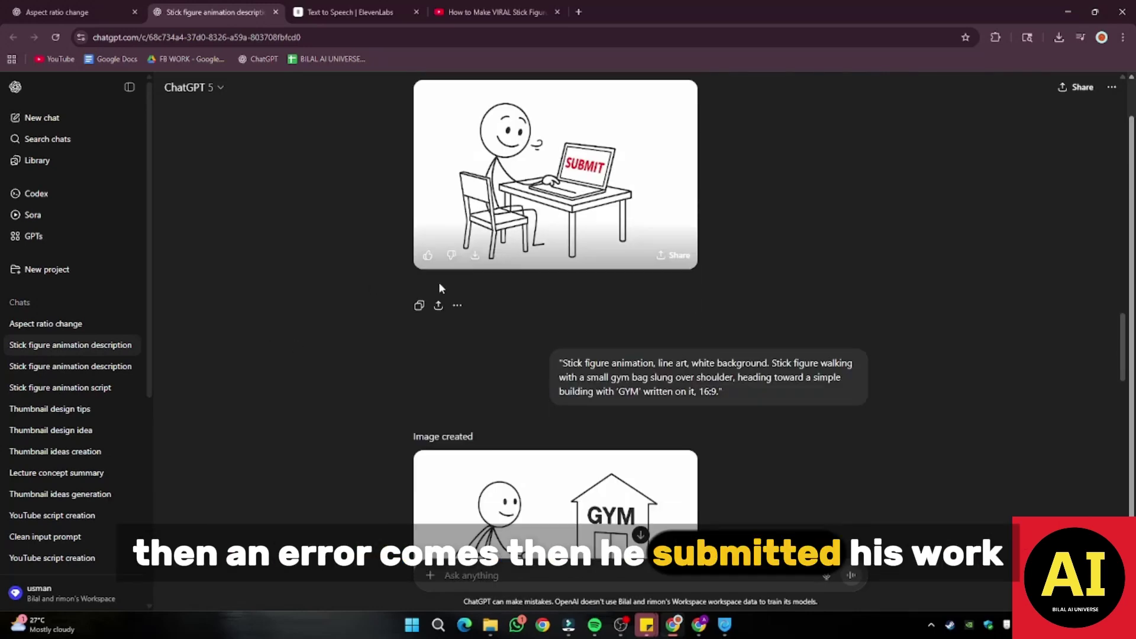
scroll(420, 296, "down", 7)
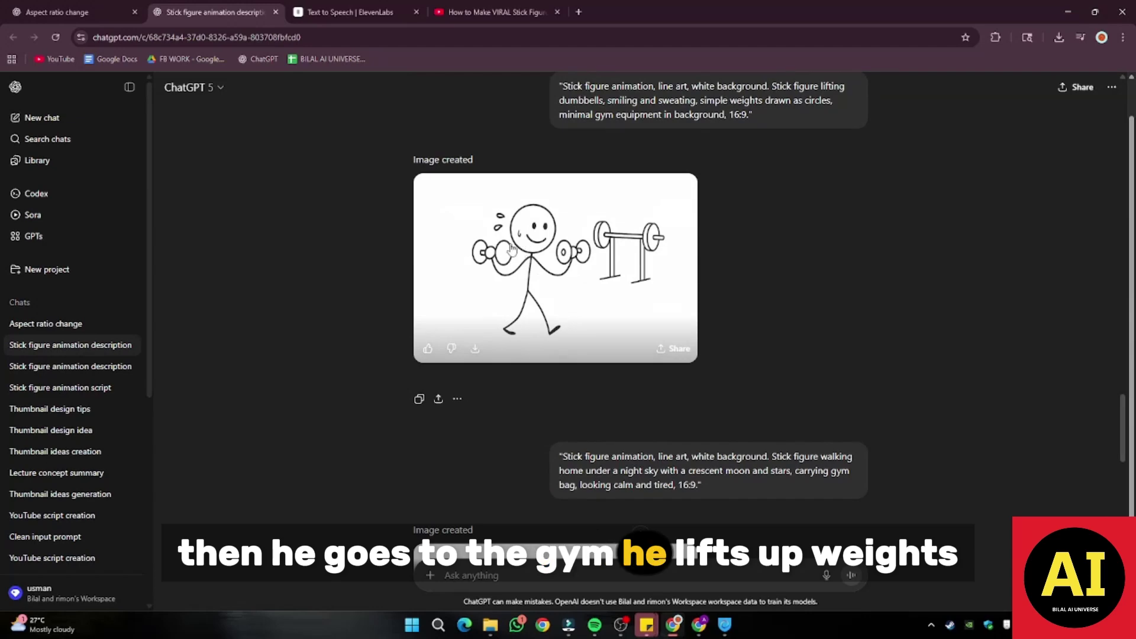
scroll(439, 228, "down", 6)
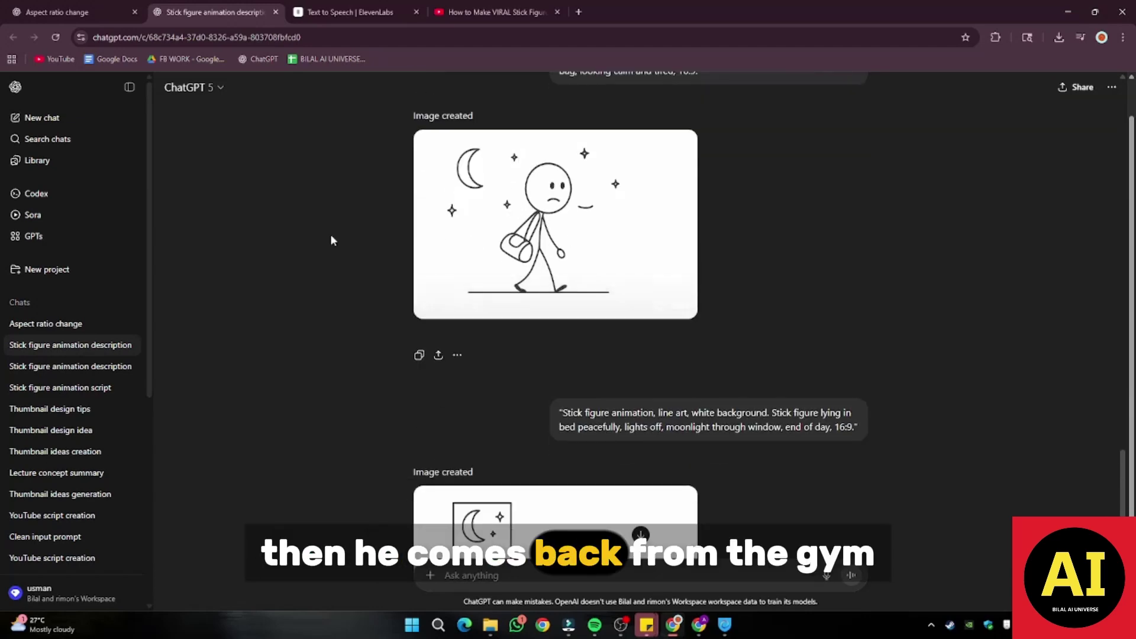
scroll(330, 233, "down", 4)
scroll(353, 270, "down", 2)
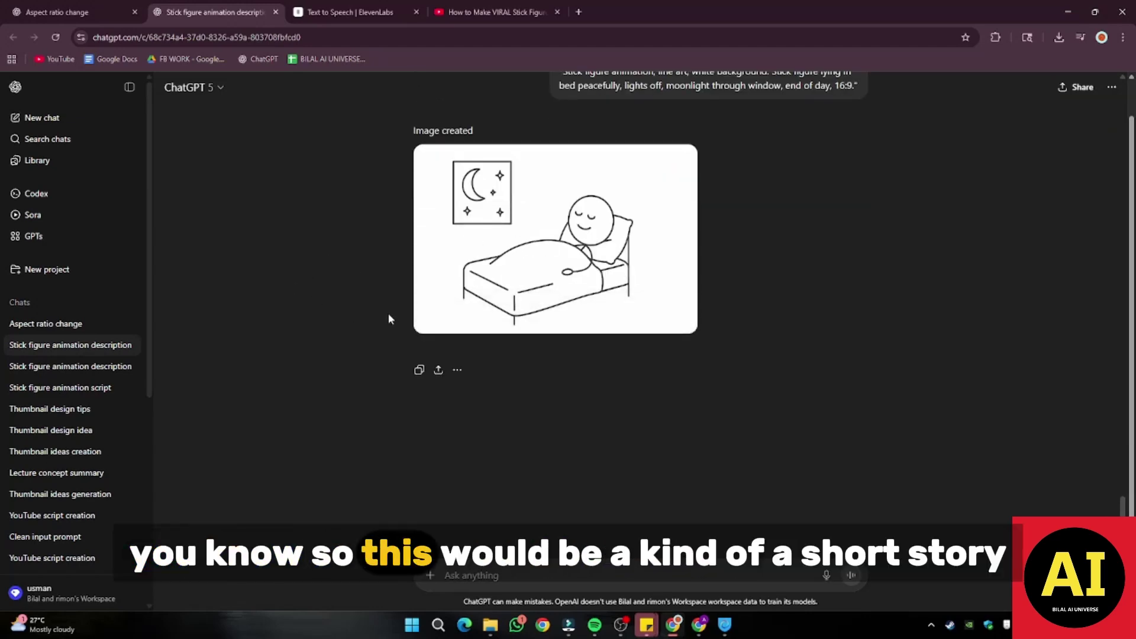
Go back to the waking-up image that opens the conversation and review the breakfast and laptop images again.
scroll(389, 319, "up", 20)
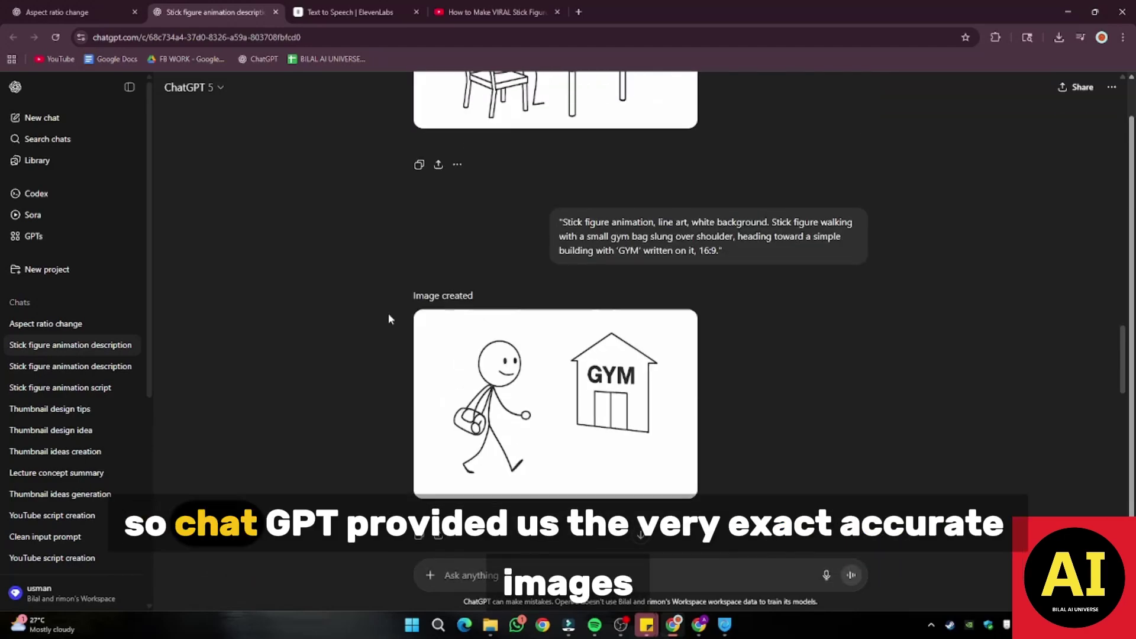
scroll(389, 319, "up", 12)
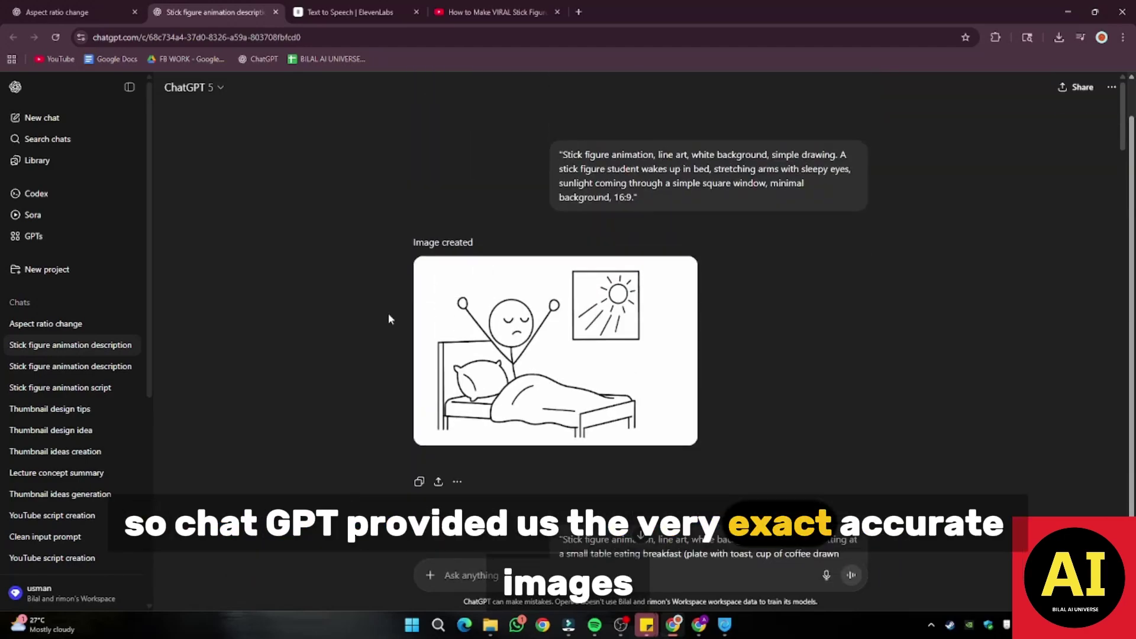
scroll(389, 319, "down", 3)
scroll(389, 319, "down", 10)
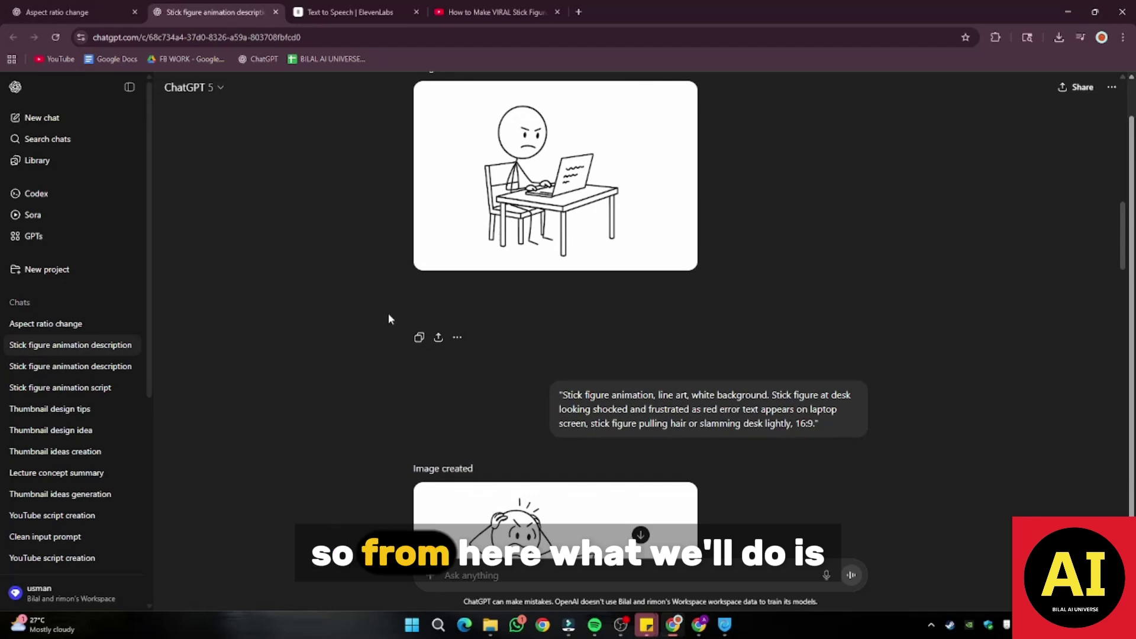
scroll(389, 319, "up", 7)
scroll(388, 319, "up", 7)
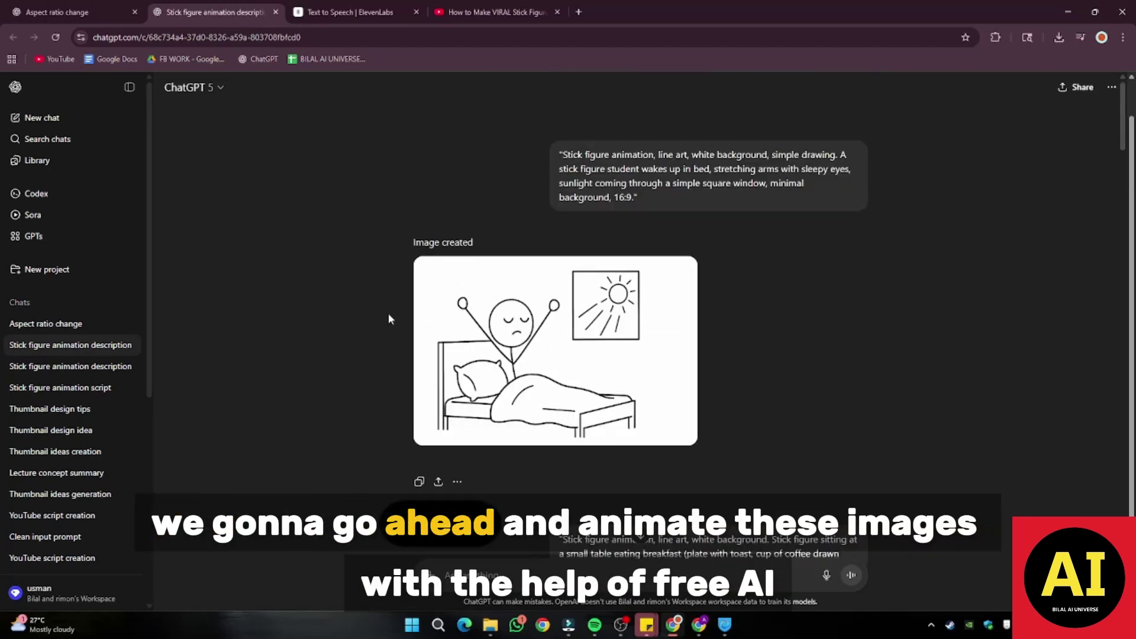
scroll(388, 319, "down", 6)
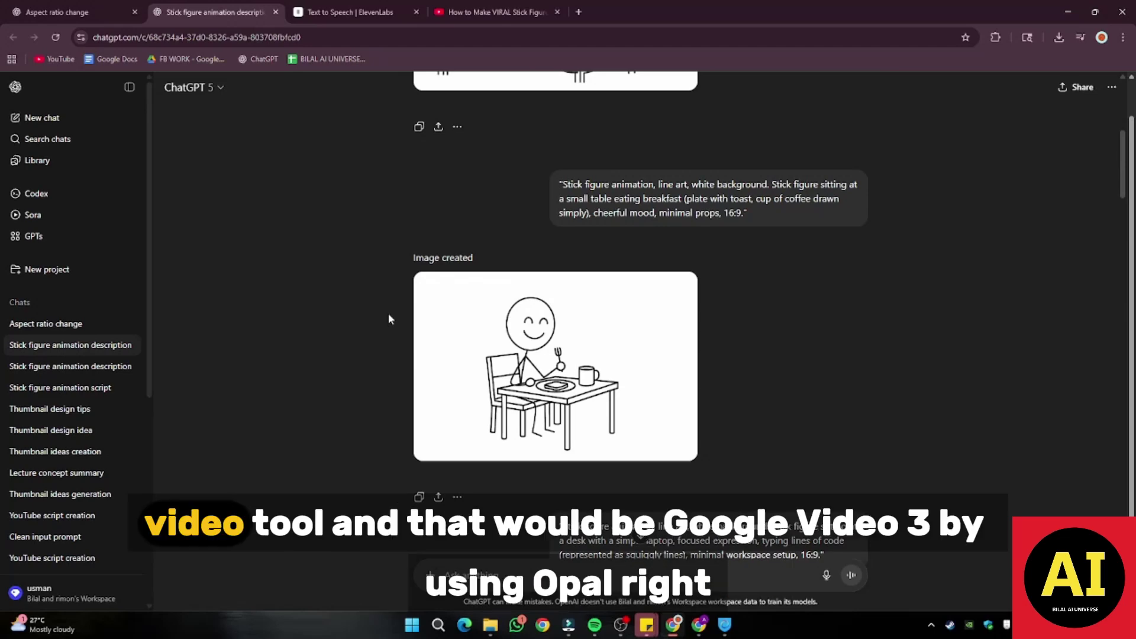
scroll(389, 318, "up", 5)
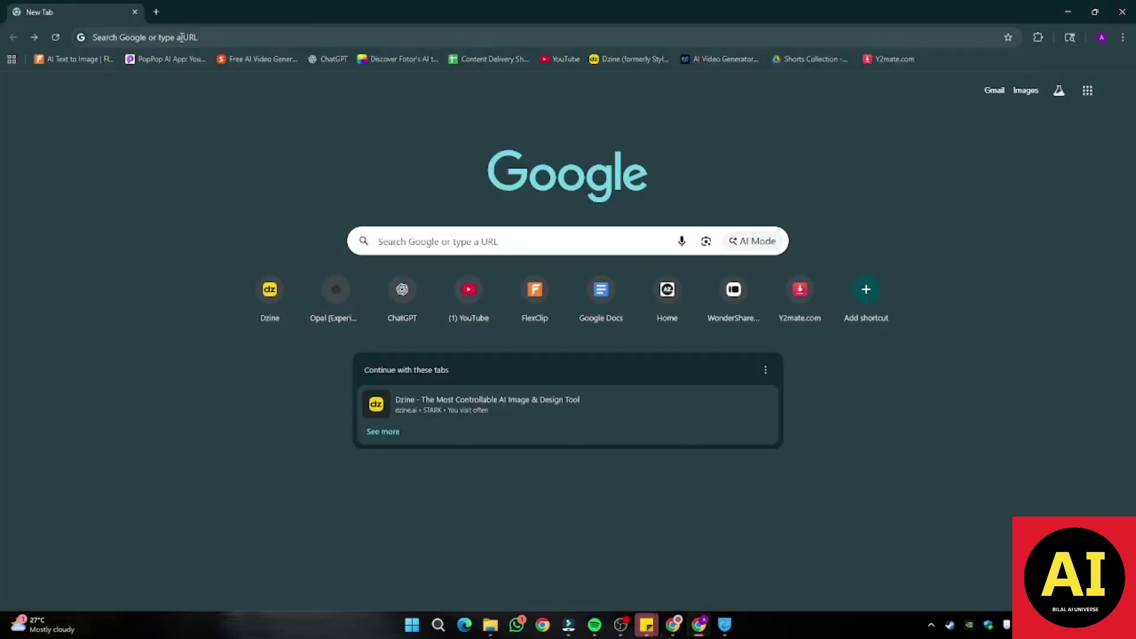
Search the web for opal in the other browser window, open Google's Opal site and open the Motion Studio app.
left_click(245, 36)
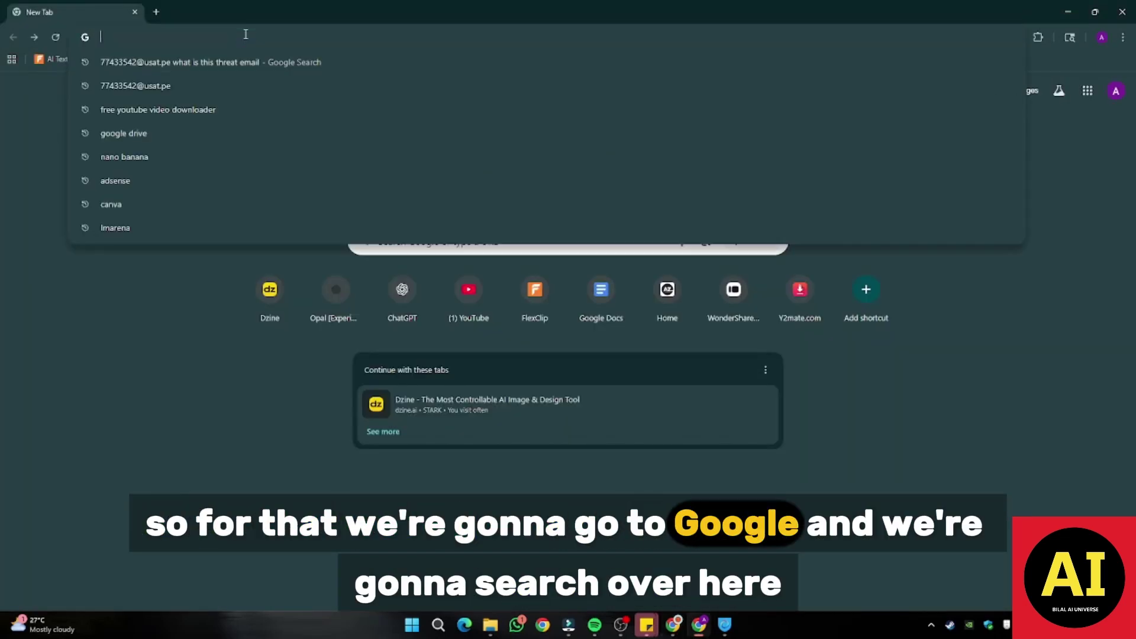
type("opal")
key("Return")
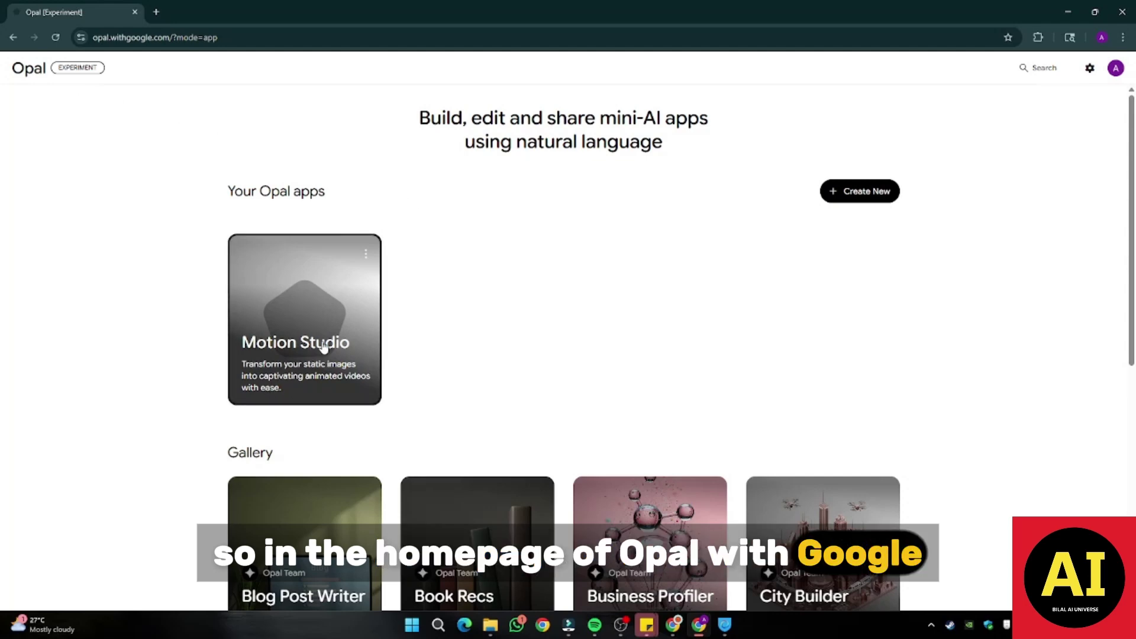
left_click(295, 320)
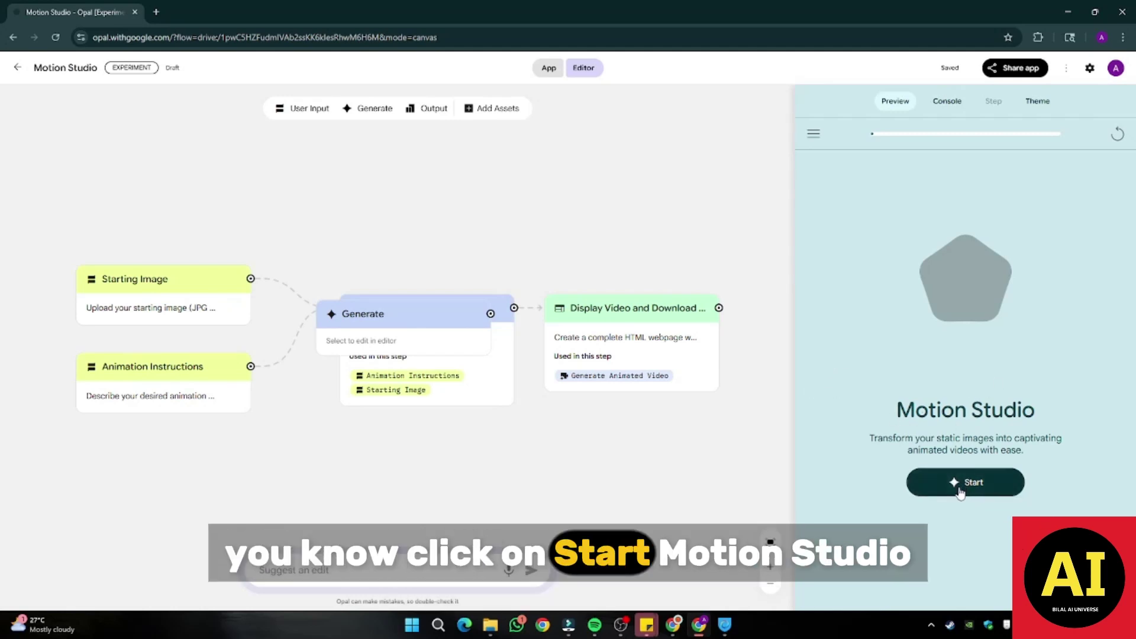
Start Motion Studio and submit the waking-up image "ChatGPT Image Sep 15, 2025, 10_33_00 PM" from Downloads as the starting image.
left_click(960, 485)
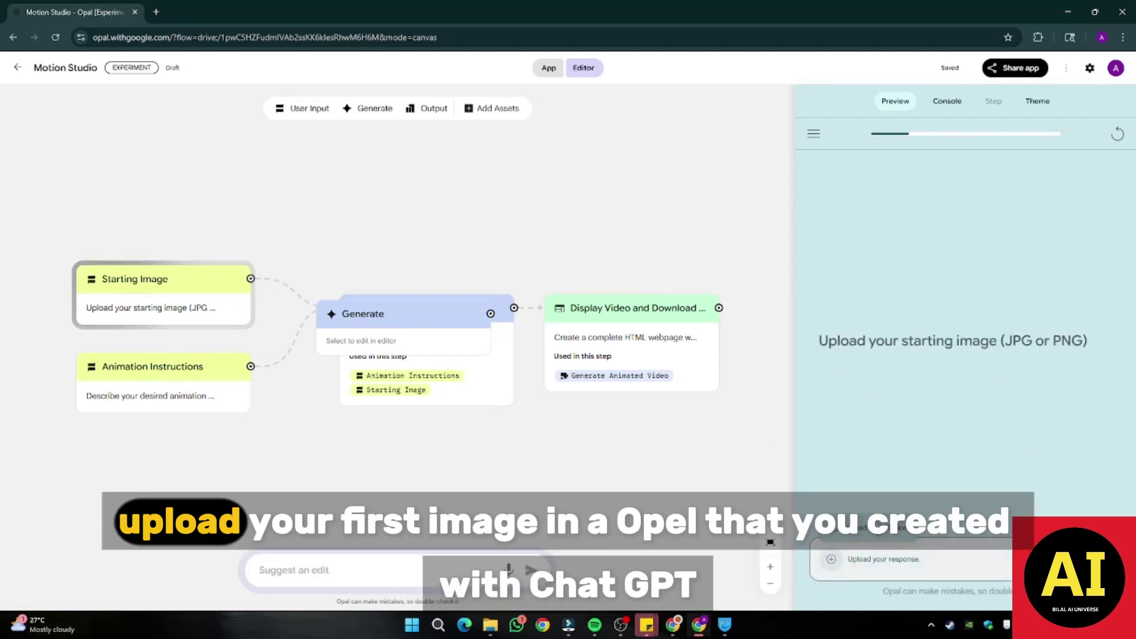
left_click(832, 558)
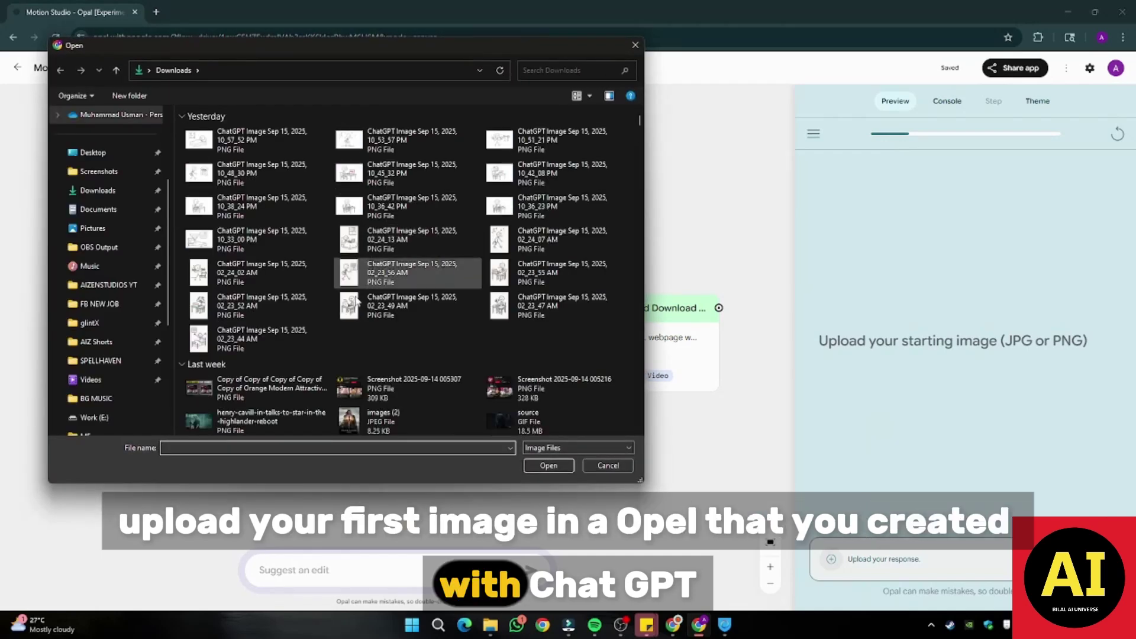
double_click(299, 242)
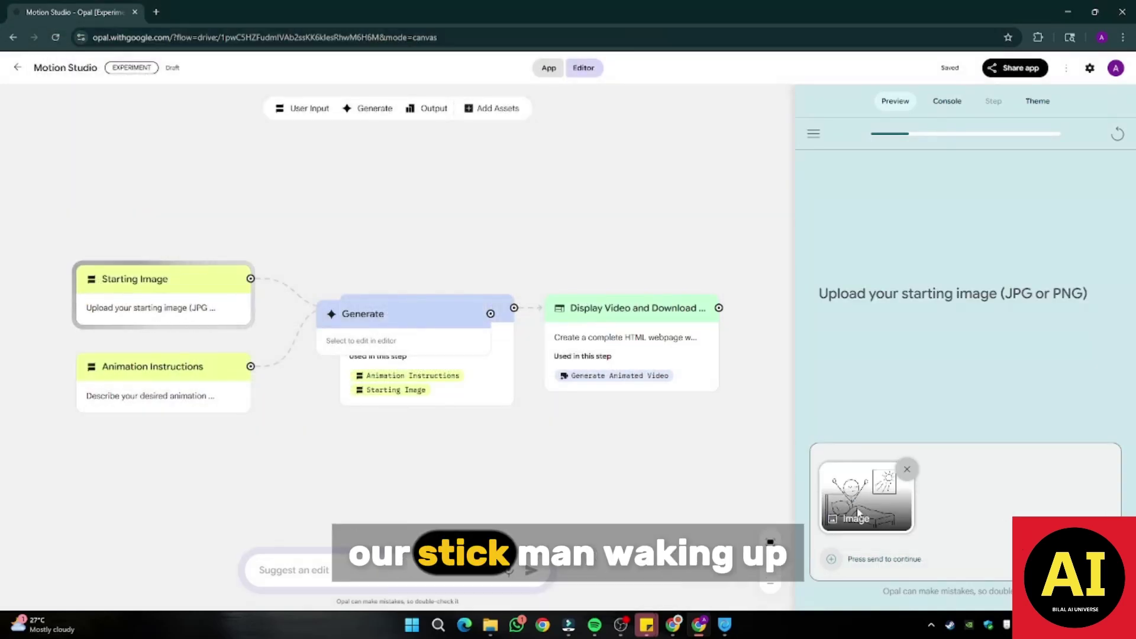
key("Return")
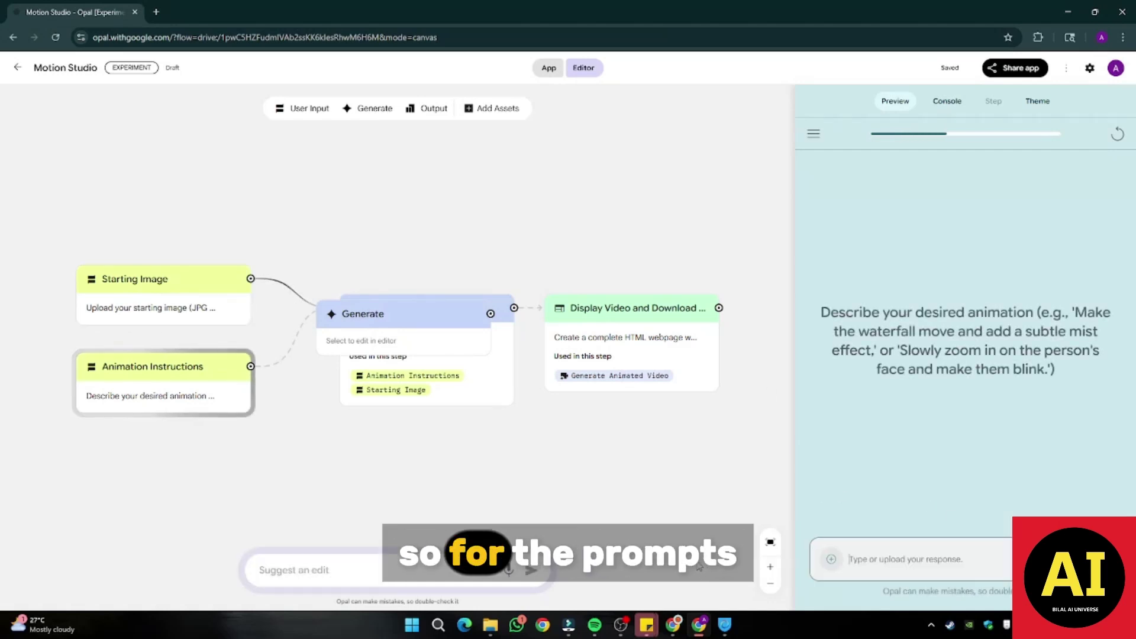
Switch to the ChatGPT conversation and copy "A stick figure student wakes up in bed, stretching arms with sleepy eyes" from the first prompt.
left_click(674, 625)
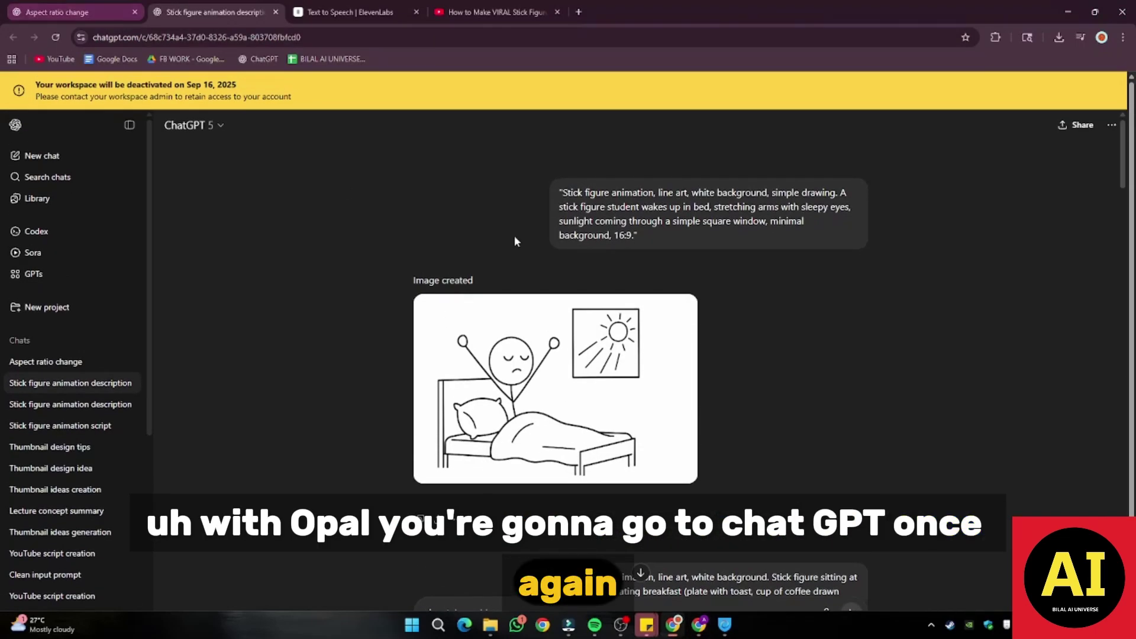
scroll(513, 236, "down", 1)
scroll(995, 219, "down", 4)
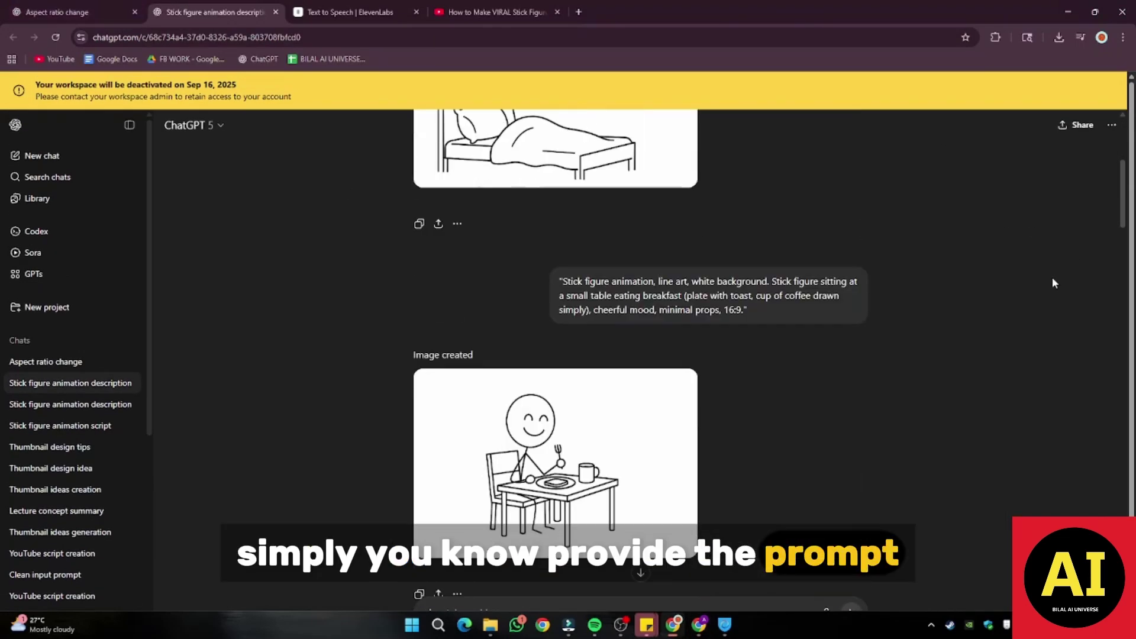
scroll(576, 247, "up", 3)
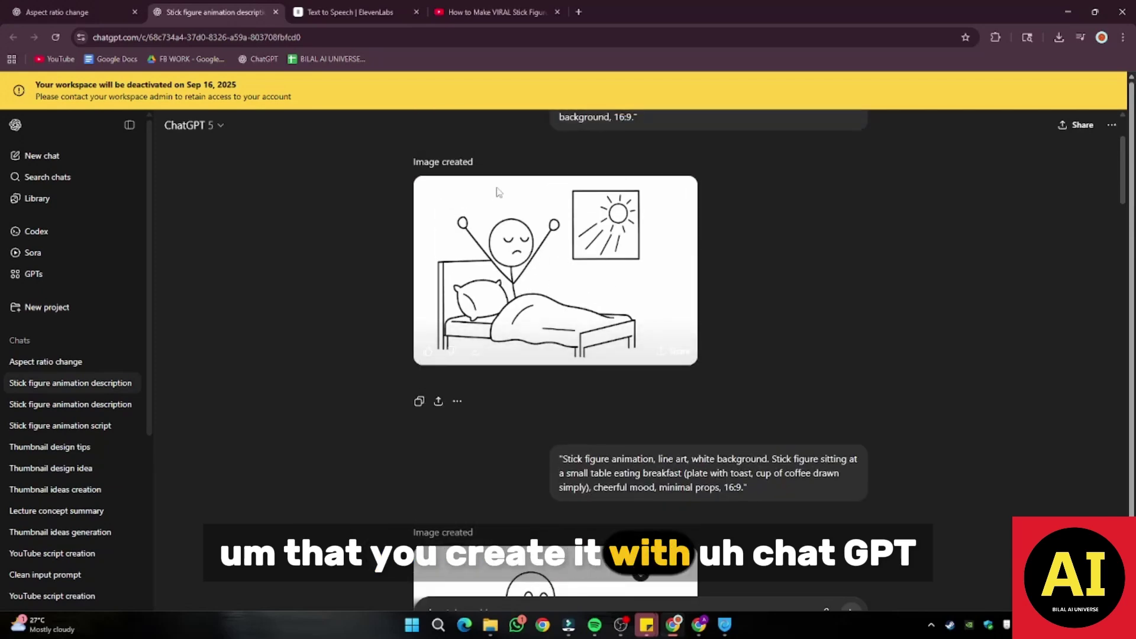
scroll(497, 192, "up", 2)
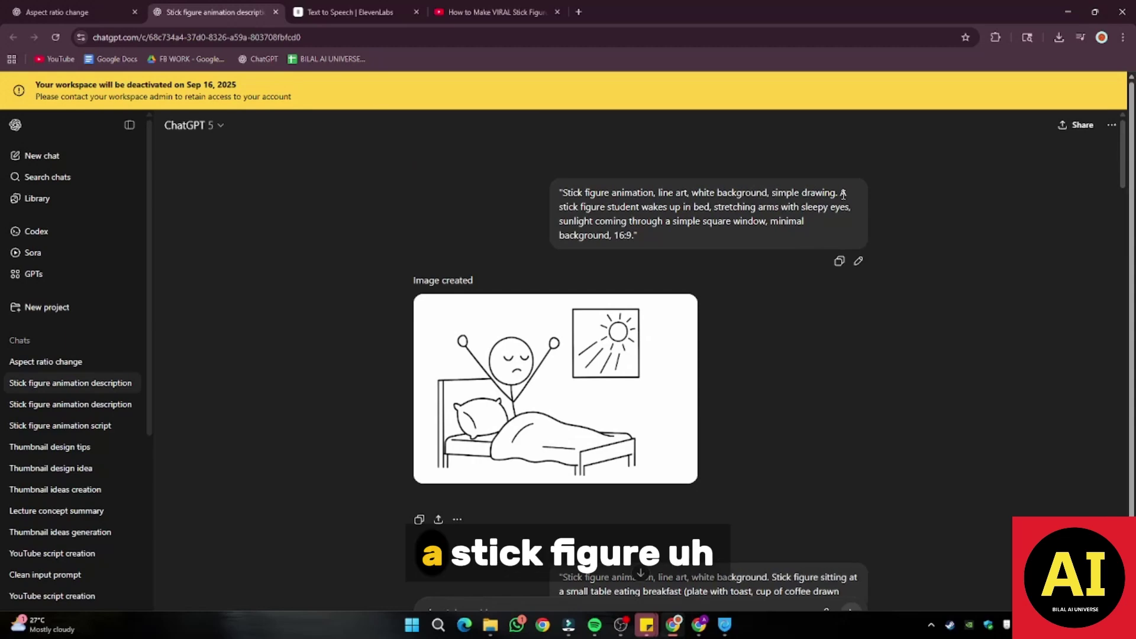
left_click_drag(839, 194, 911, 237)
key("ctrl+c")
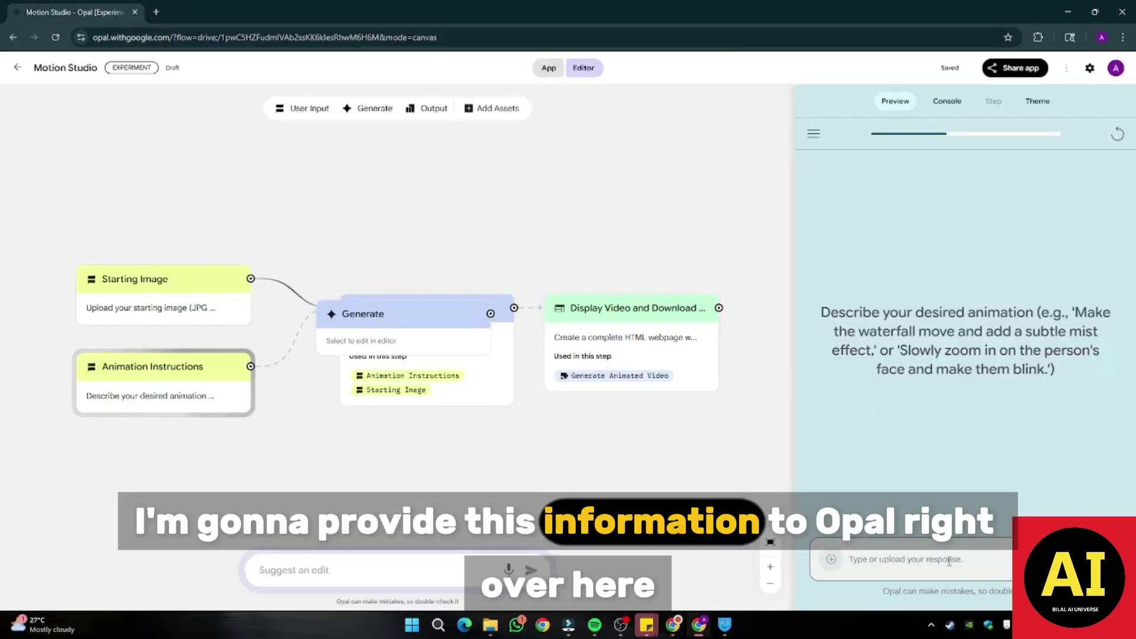
Paste the copied scene description into Motion Studio in Opal as the animation instructions and submit it to generate the video.
left_click(949, 560)
key("ctrl+v")
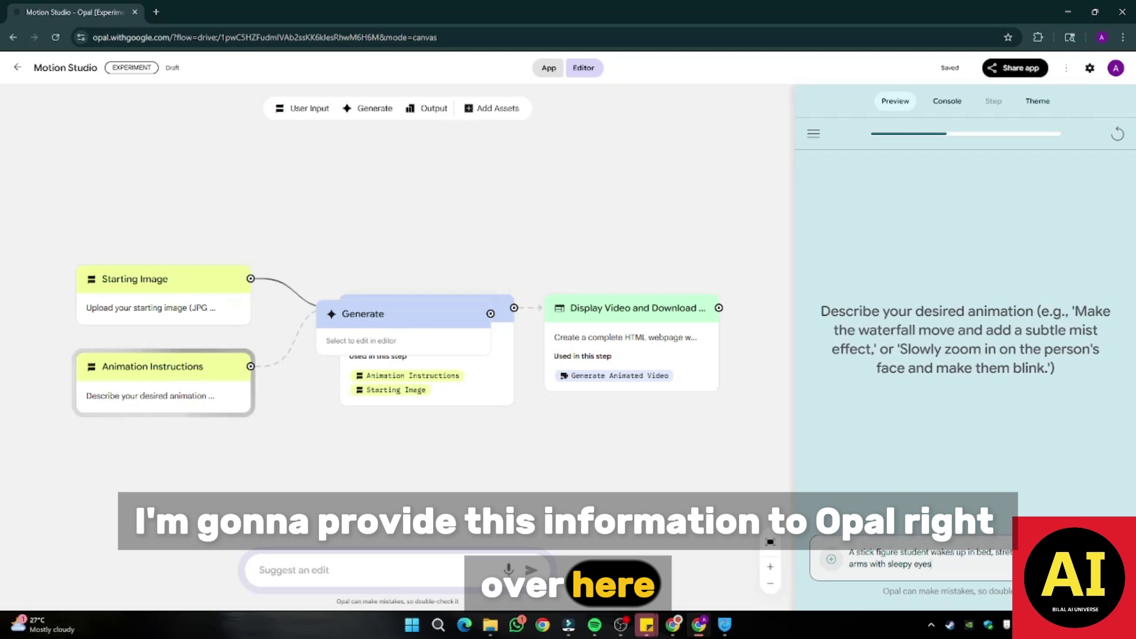
key("Return")
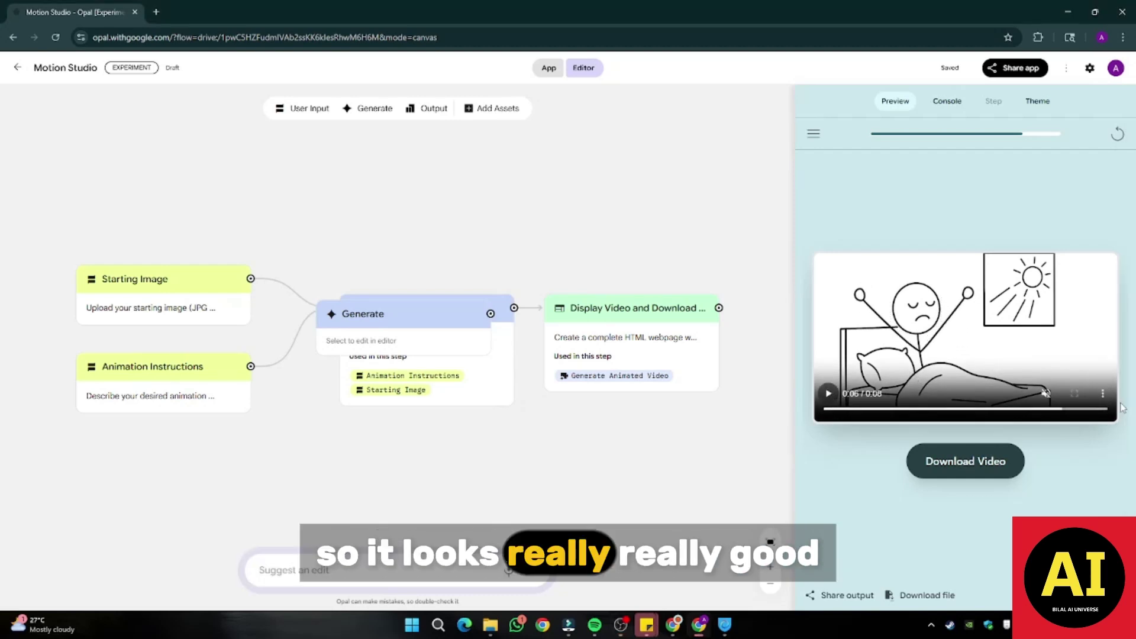
Save the generated waking-up video as an MP4 in Downloads and restart Motion Studio for the next image.
left_click(1103, 393)
left_click(1044, 339)
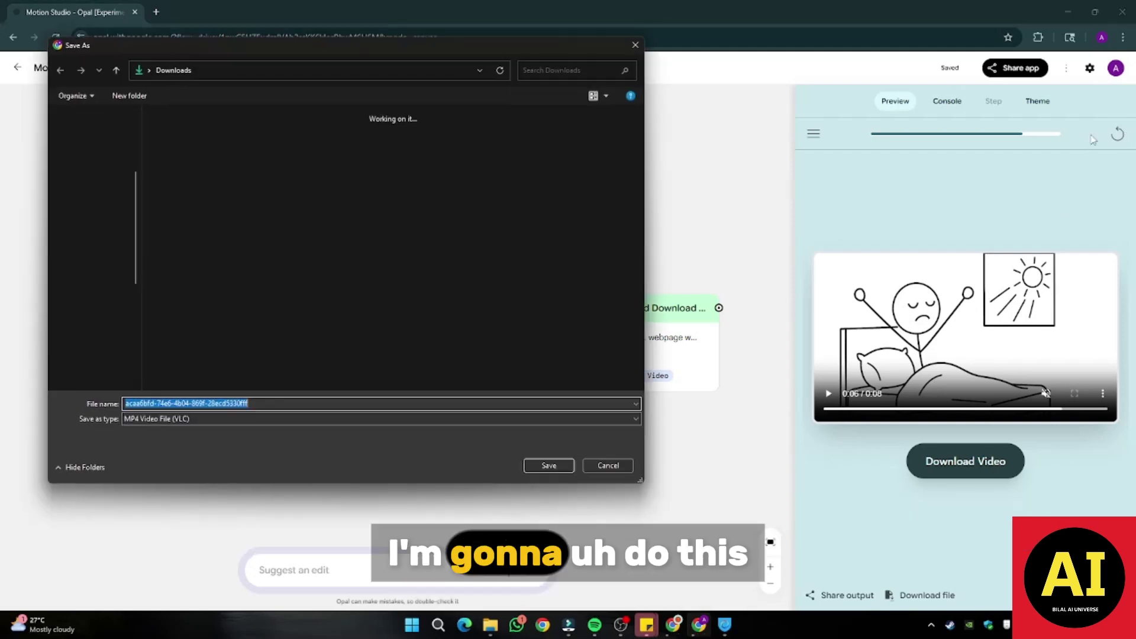
left_click(549, 467)
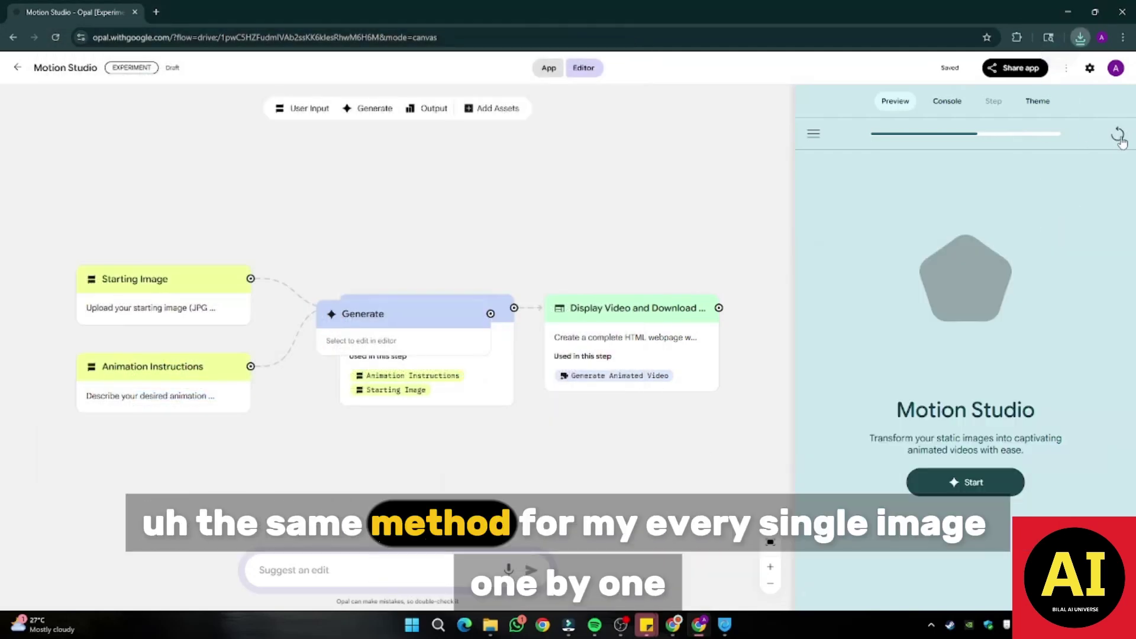
left_click(977, 483)
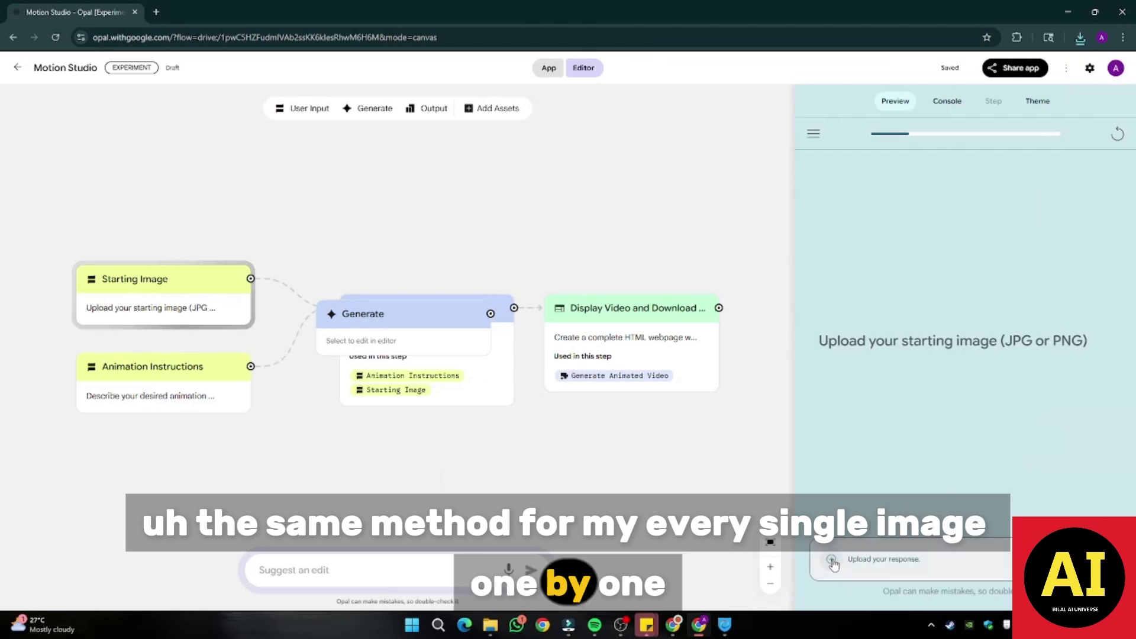
Open the Downloads folder in File Explorer and look over the saved scene videos and images, selecting yesterday's first two rows.
left_click(490, 625)
left_click_drag(805, 352, 474, 293)
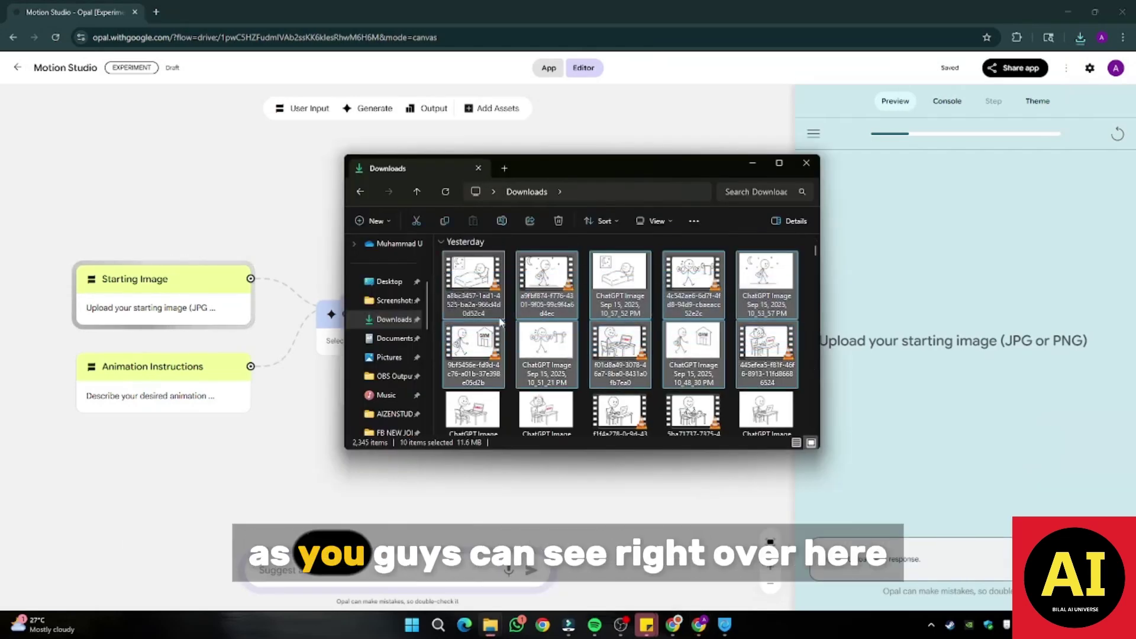
scroll(498, 322, "up", 3)
scroll(499, 323, "down", 2)
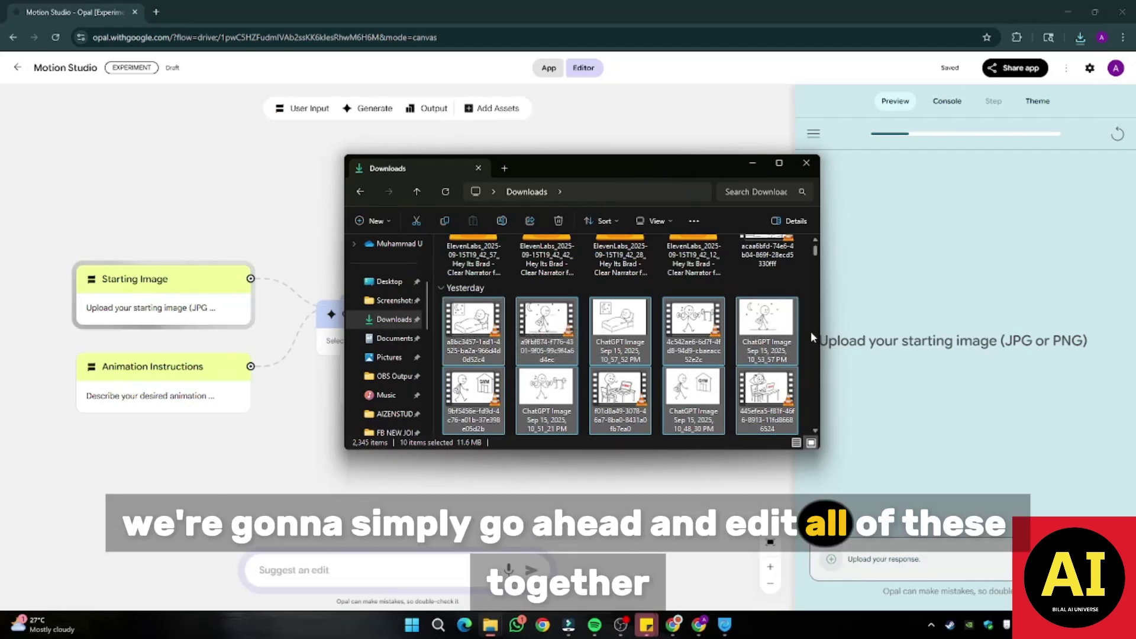
Switch to Wondershare Filmora, move the playhead to the start of the timeline and select the scene clips in the project media.
left_click(570, 625)
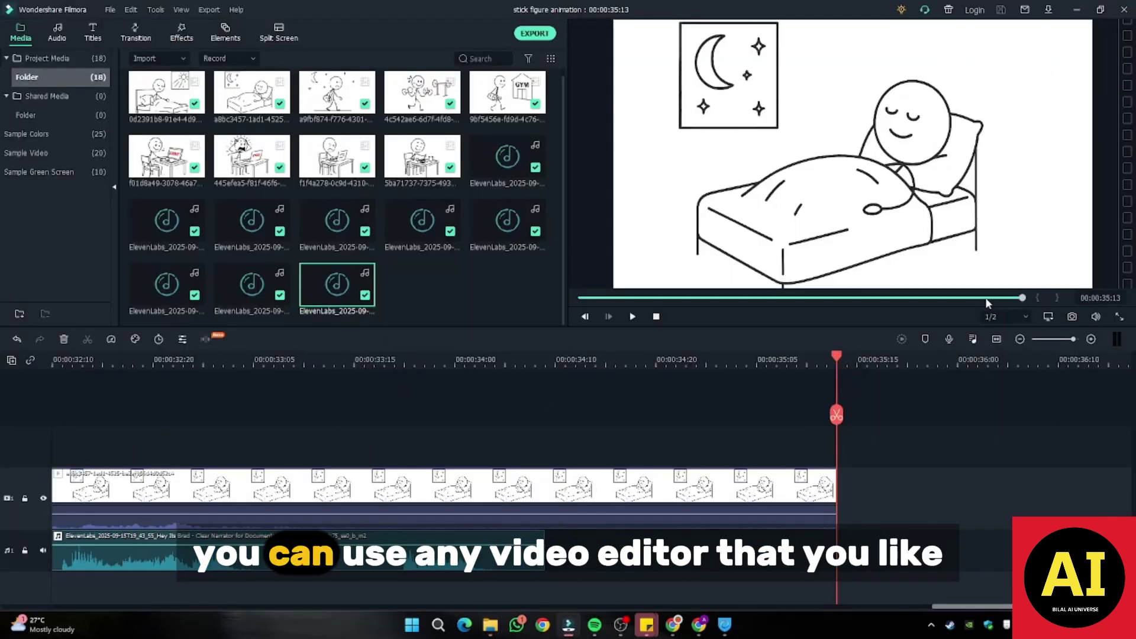
key("Home")
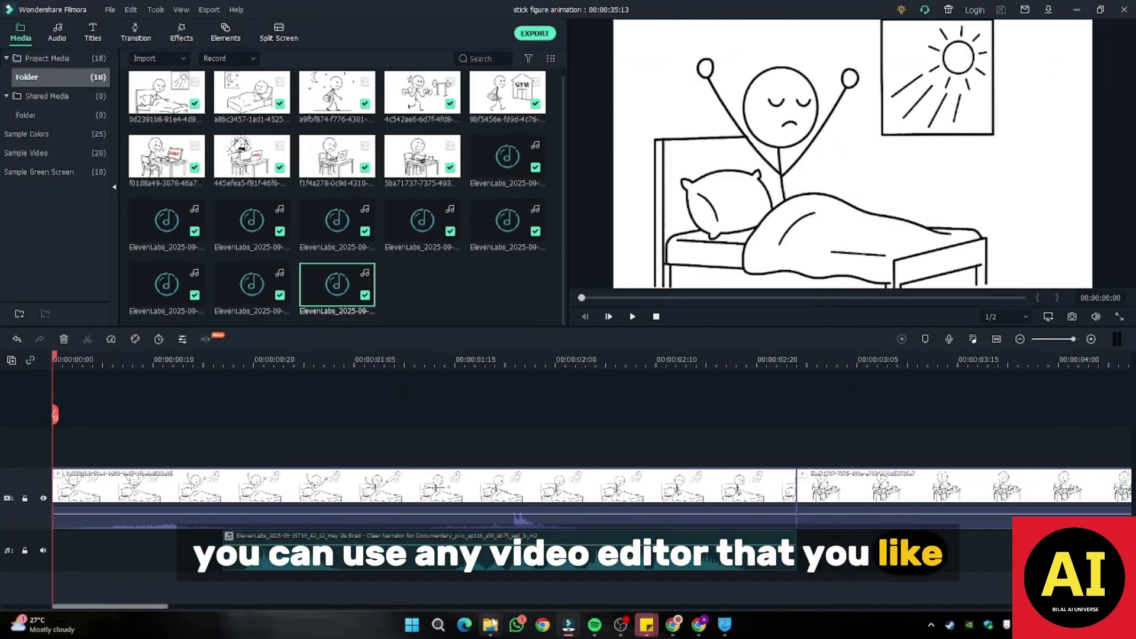
scroll(531, 129, "up", 1)
left_click_drag(555, 107, 473, 177)
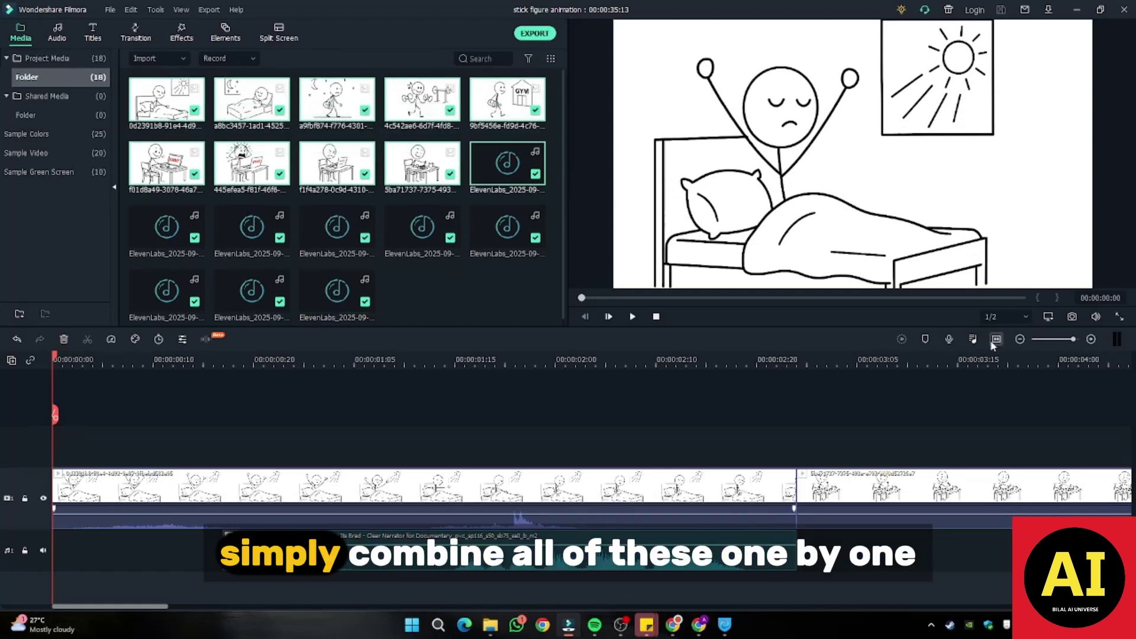
Fit the whole project in the timeline and look over the scene clips and voice tracks, scrubbing the preview to about 22 seconds.
left_click(995, 340)
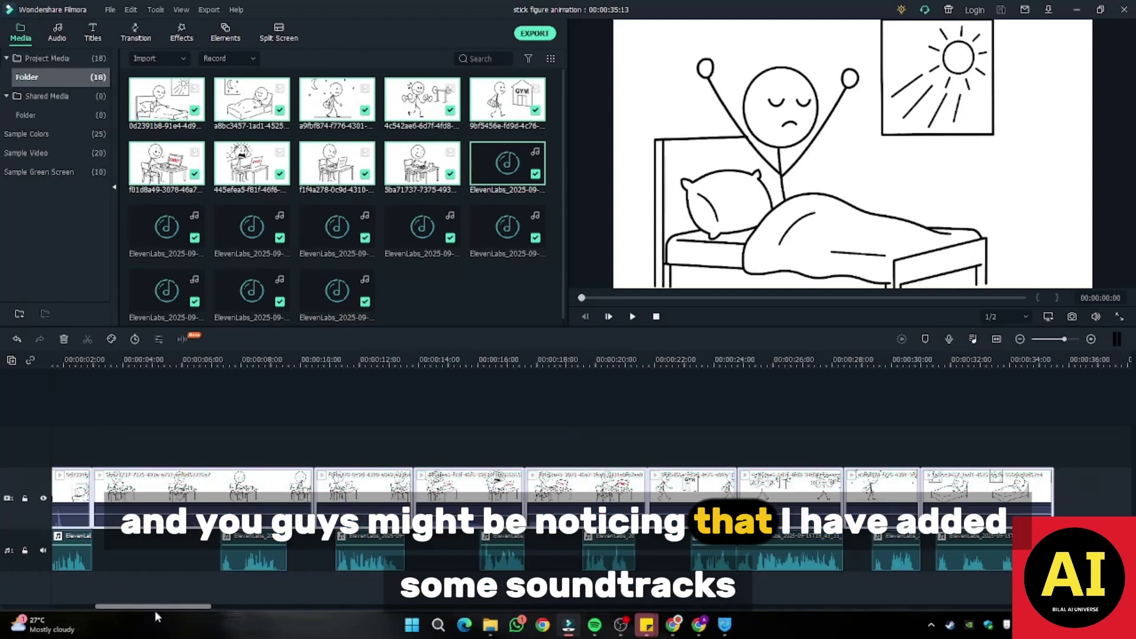
left_click_drag(167, 607, 651, 541)
left_click_drag(760, 545, 1030, 542)
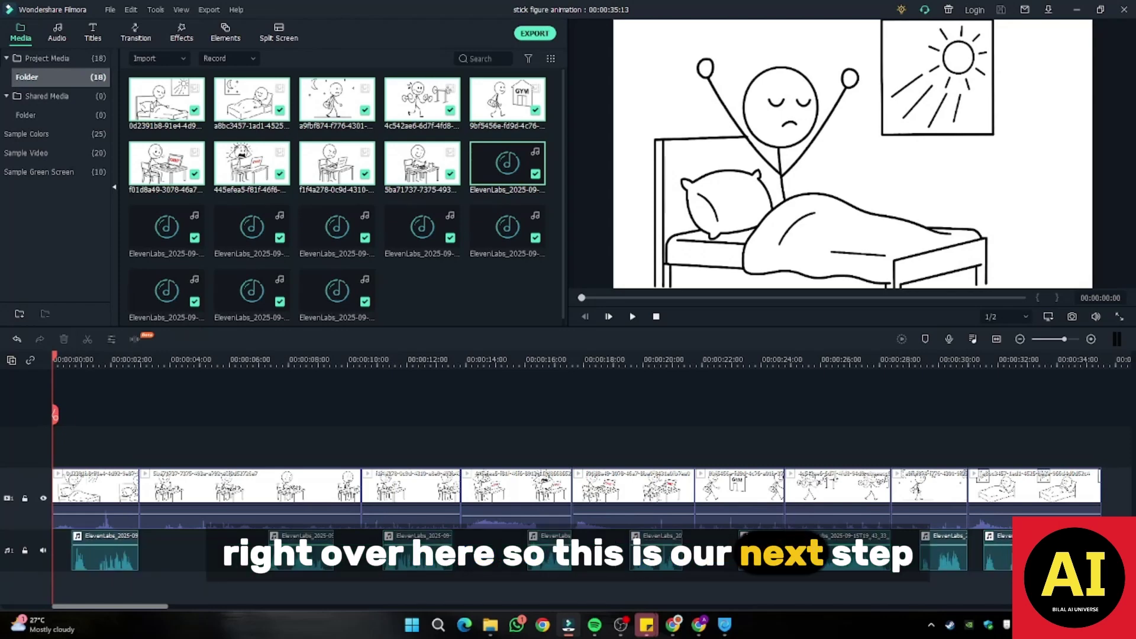
left_click_drag(584, 298, 799, 301)
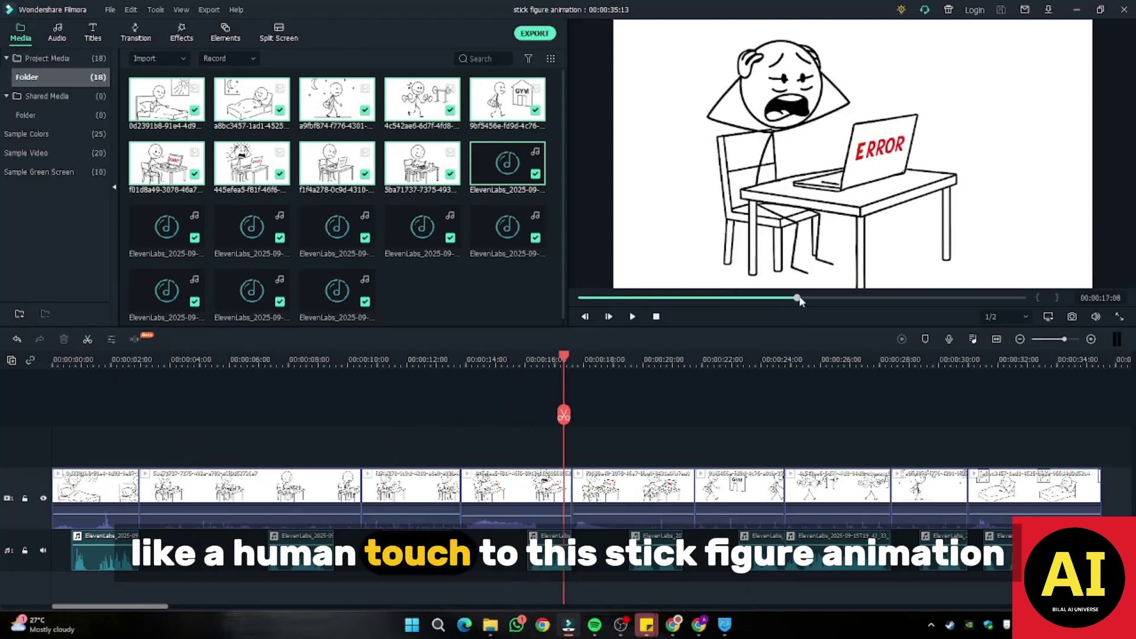
left_click_drag(800, 301, 861, 298)
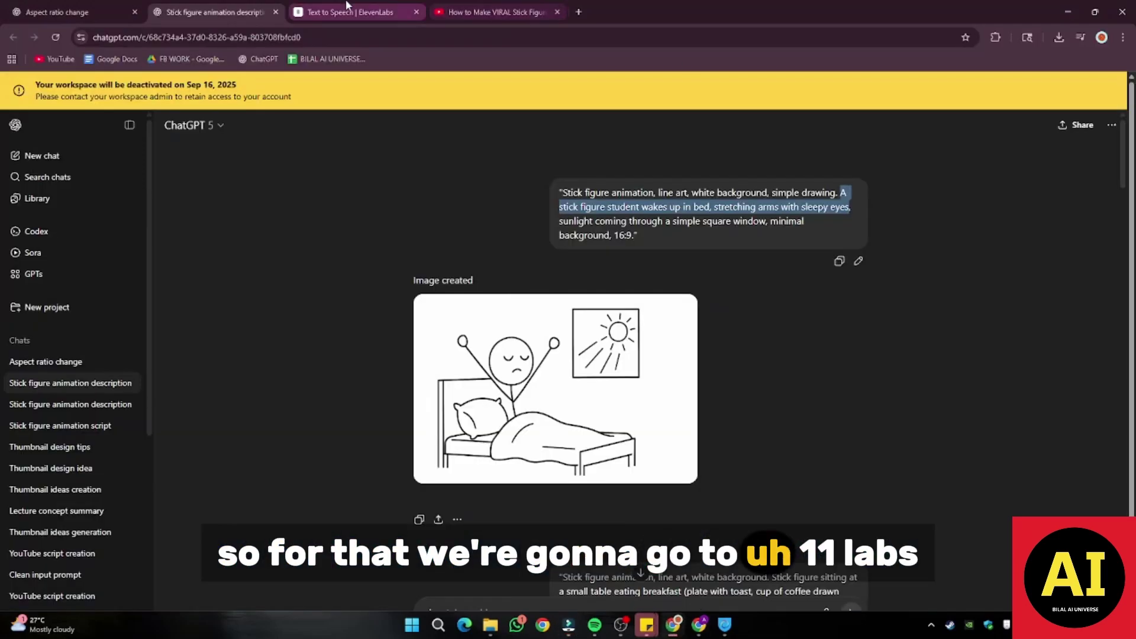
Switch to ElevenLabs Text to Speech in the browser and step back through the earlier dialogue lines to "Alright... let's hit the GYM!".
left_click(348, 9)
left_click_drag(446, 164, 223, 155)
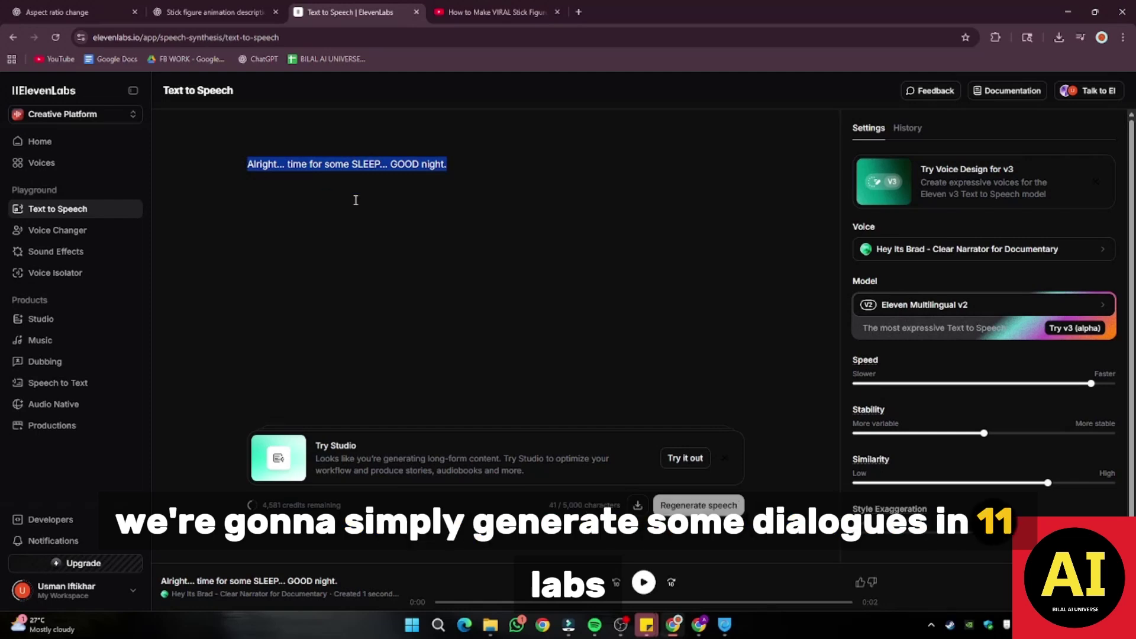
left_click_drag(426, 176, 218, 157)
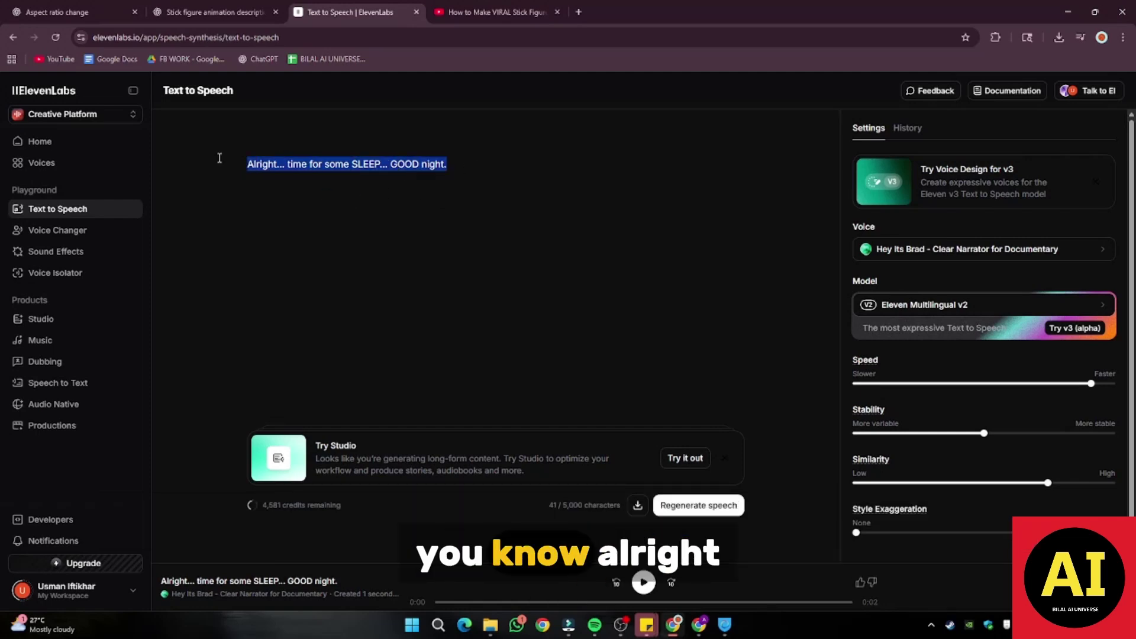
left_click(411, 184)
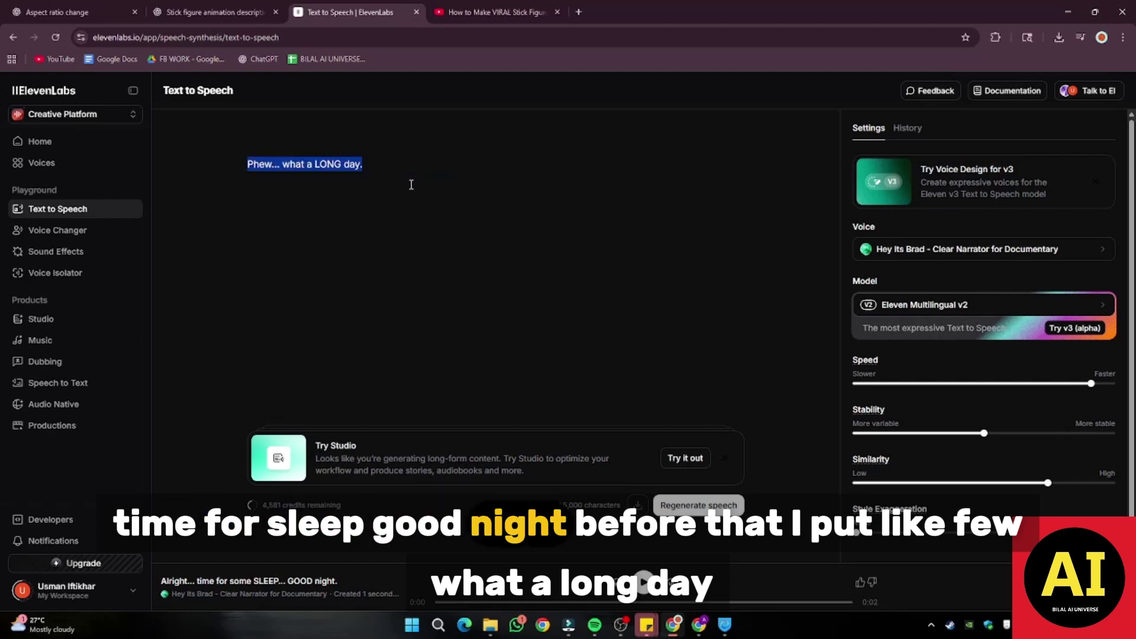
key("ctrl+z")
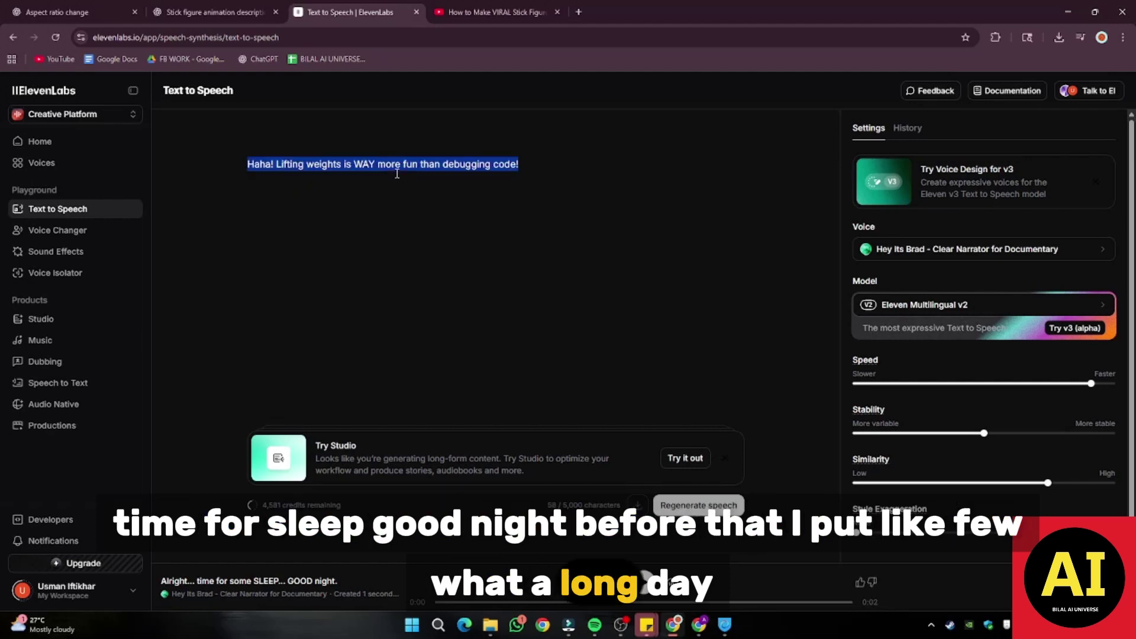
left_click(265, 180)
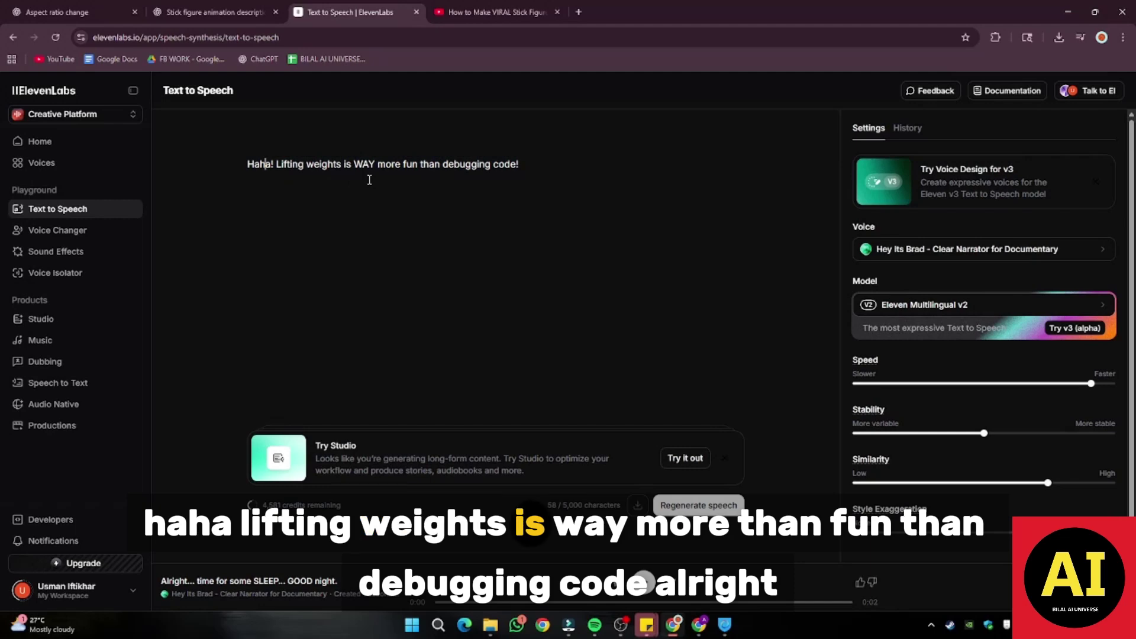
key("ctrl+z")
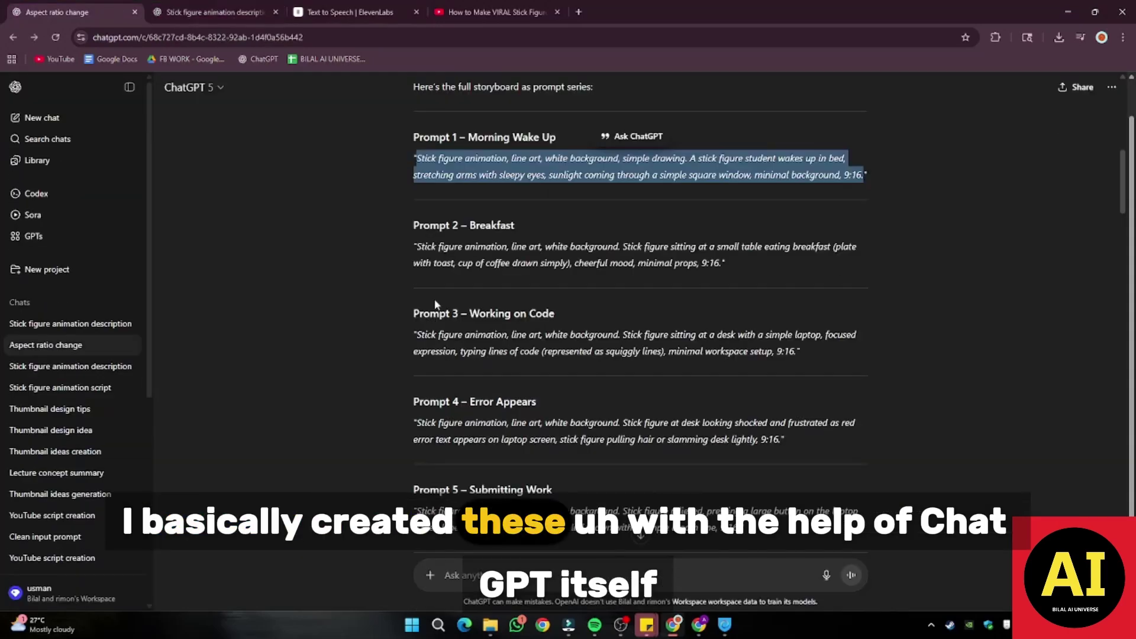
Review the Aspect ratio change chat in ChatGPT, examining the storyboard prompts, the dialogue request and the dialog script for Scenes 1 to 9.
scroll(418, 303, "up", 6)
scroll(418, 303, "down", 20)
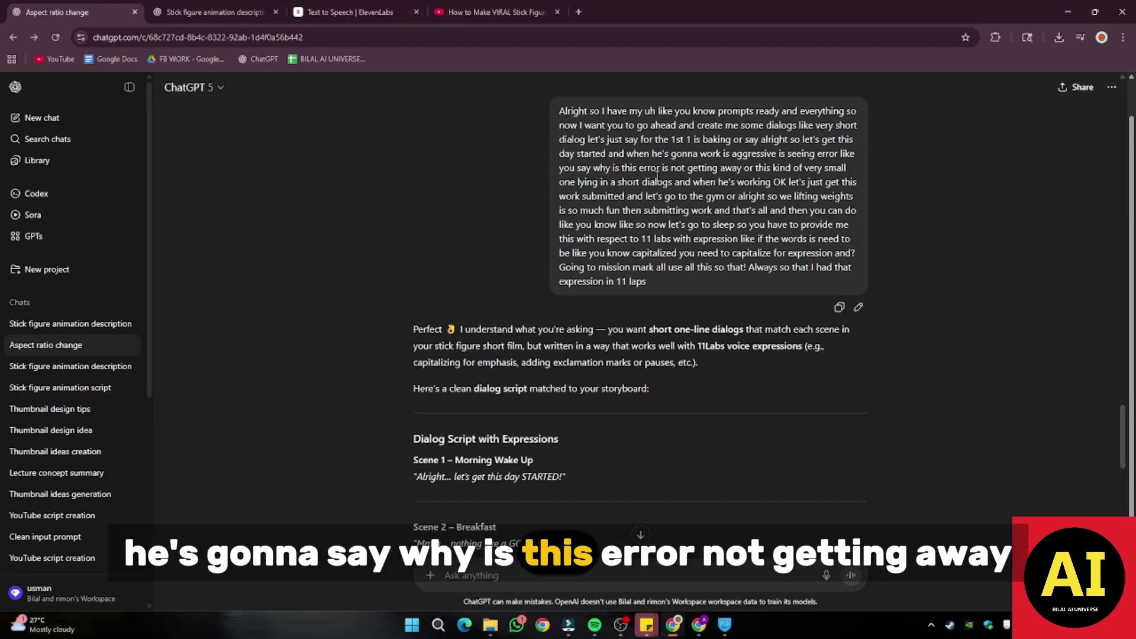
scroll(476, 308, "down", 2)
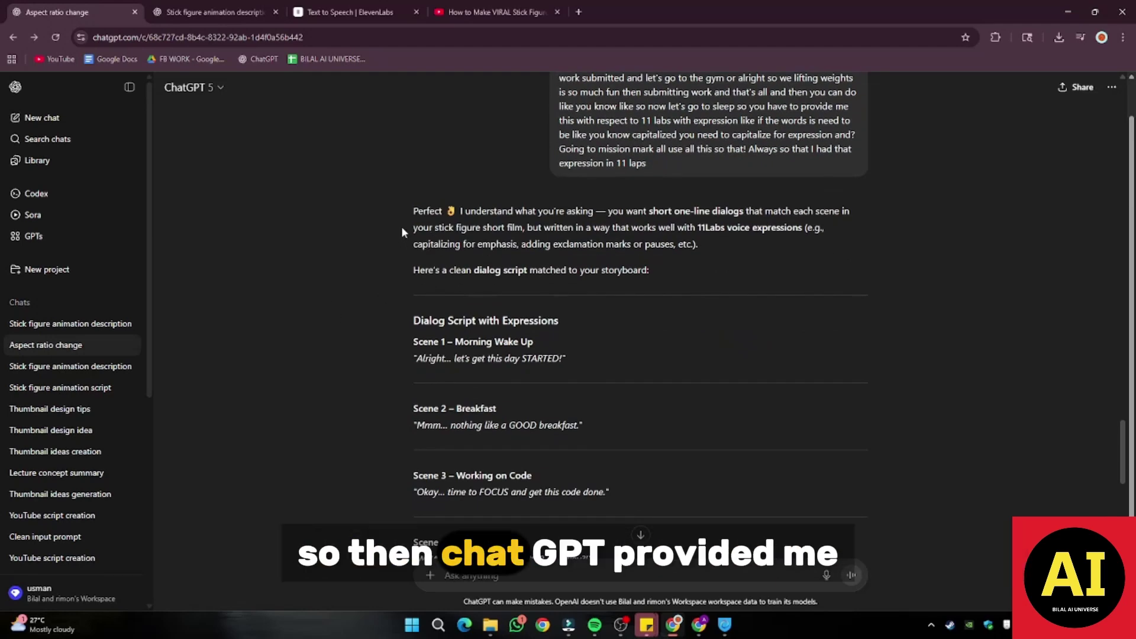
scroll(406, 271, "down", 1)
left_click_drag(413, 261, 558, 261)
scroll(584, 267, "down", 1)
scroll(586, 267, "down", 7)
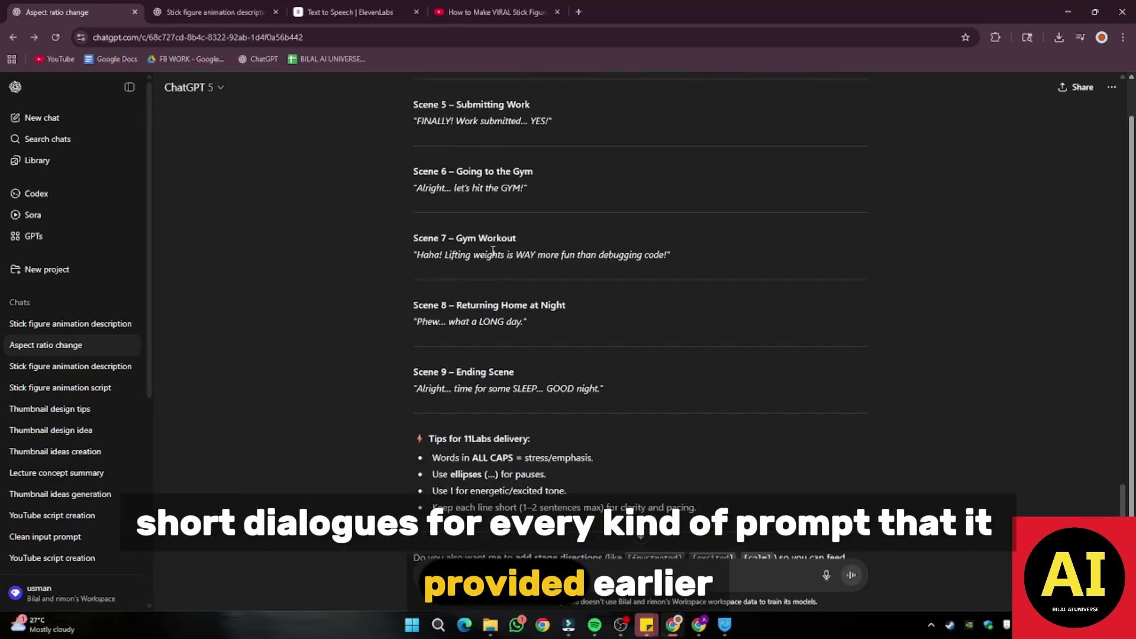
left_click_drag(603, 362, 376, 208)
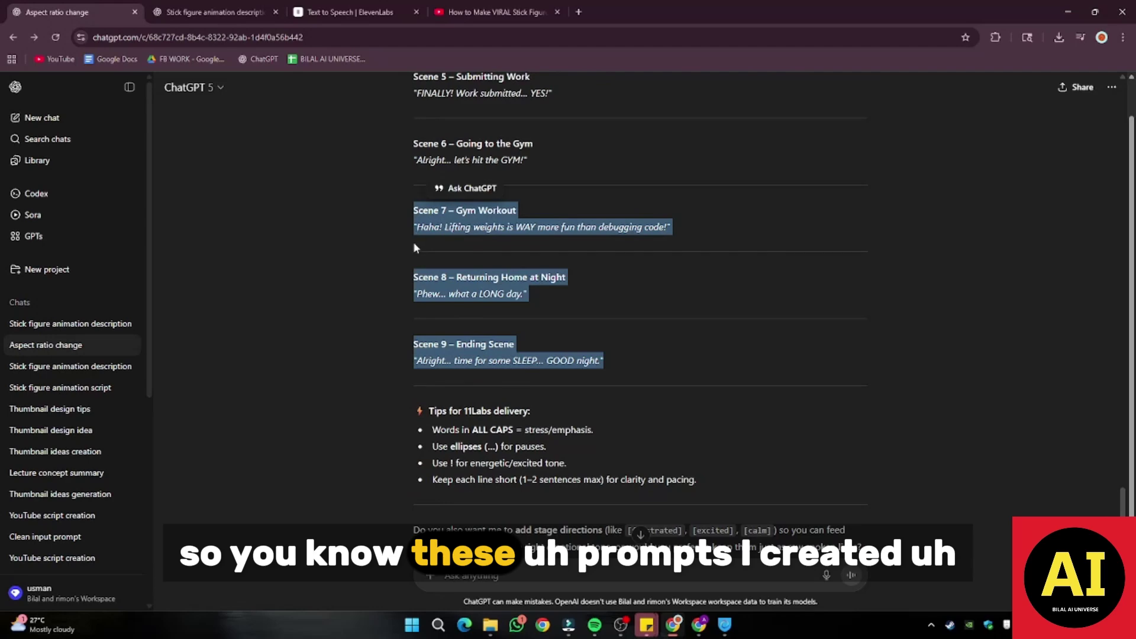
scroll(415, 247, "up", 2)
left_click(433, 191)
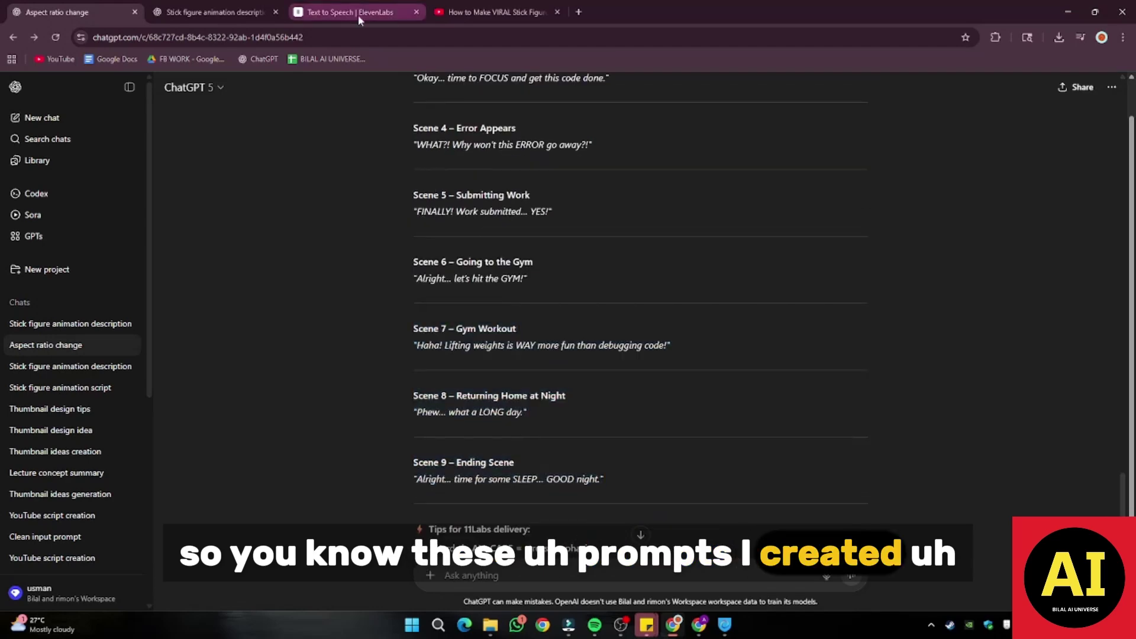
scroll(480, 303, "up", 1)
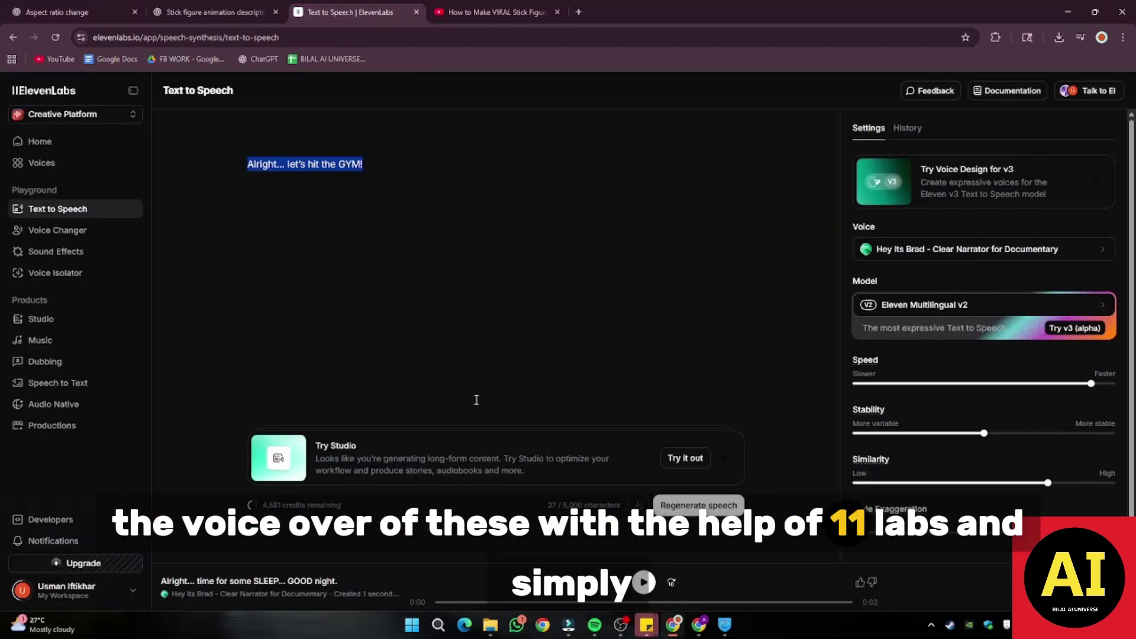
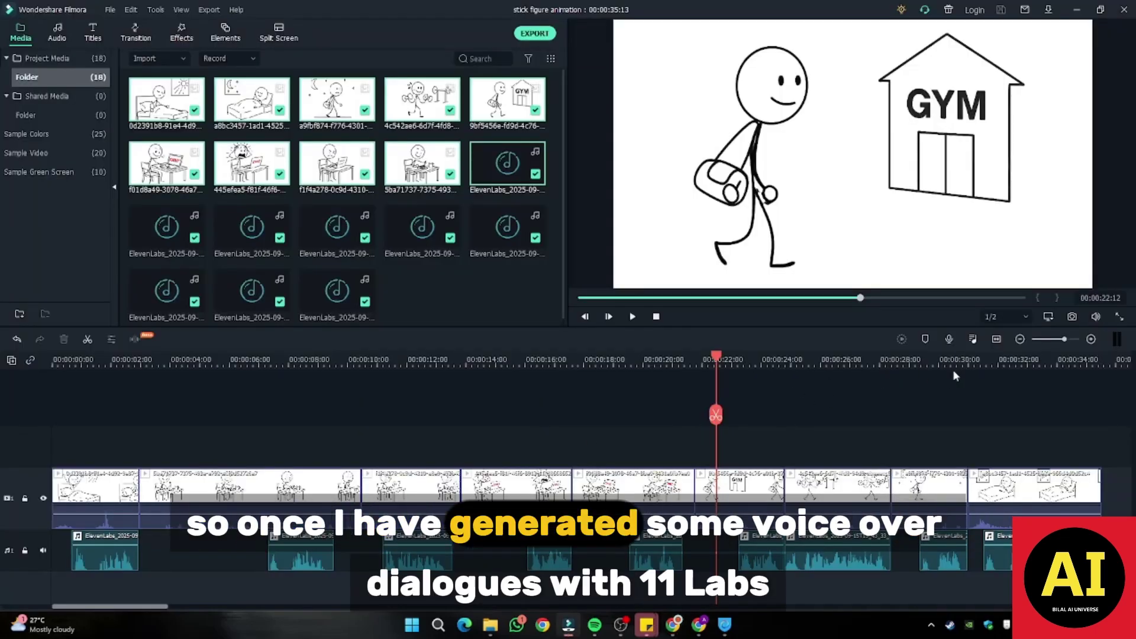
Switch back to Filmora and scrub through the combined animation, checking how the ElevenLabs voice-over clips line up with the scenes.
left_click(1063, 360)
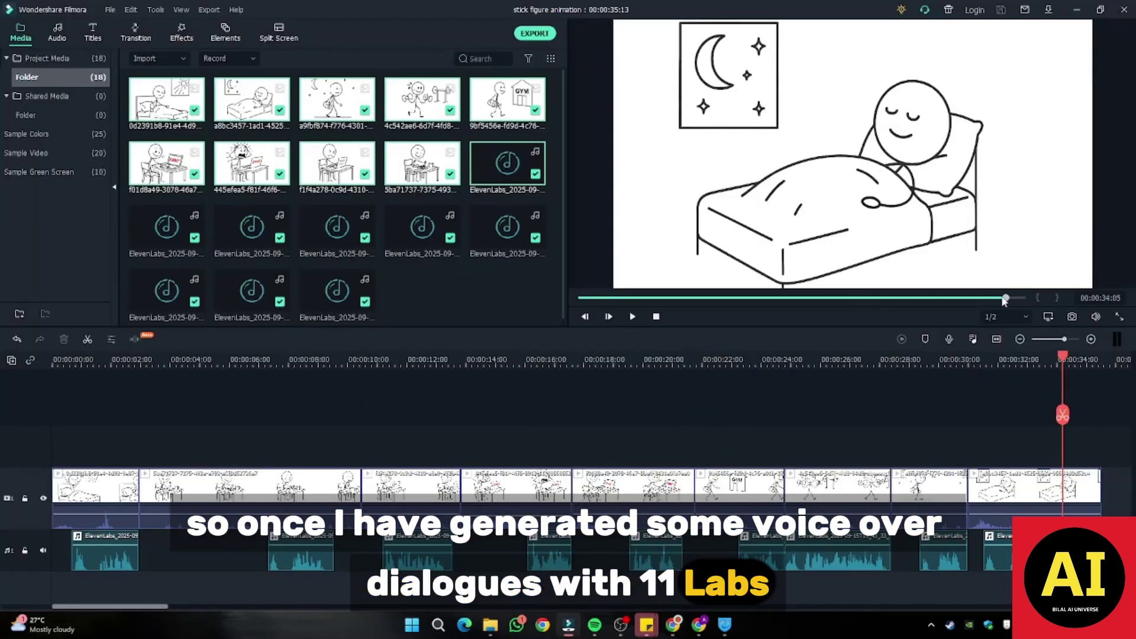
left_click_drag(1004, 301, 562, 287)
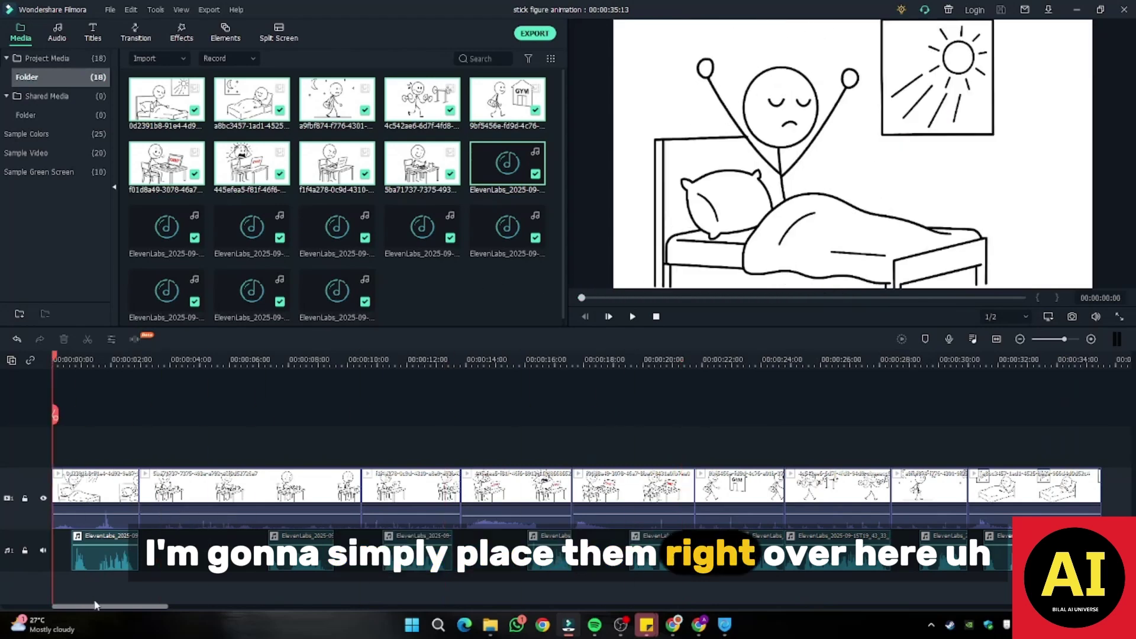
left_click_drag(172, 528, 1041, 533)
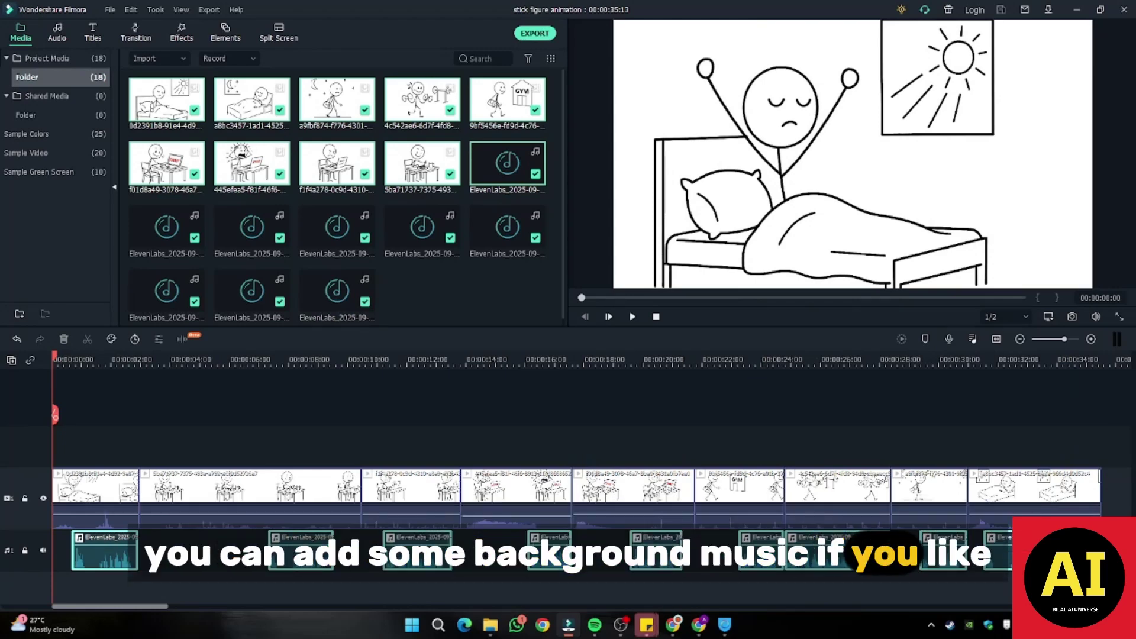
key("Escape")
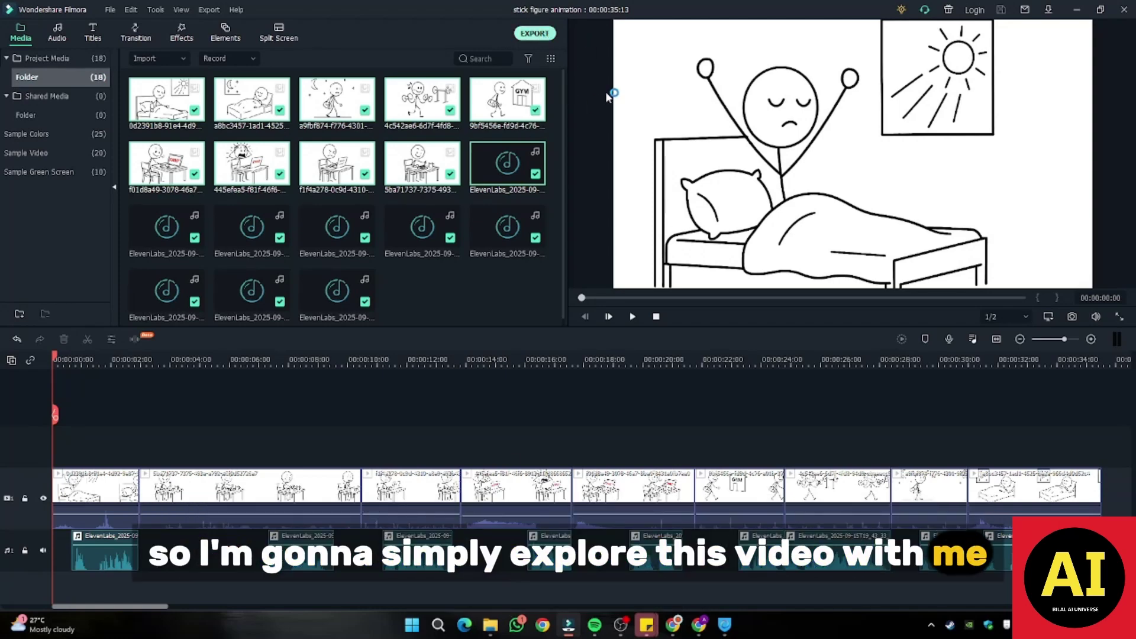
left_click(790, 104)
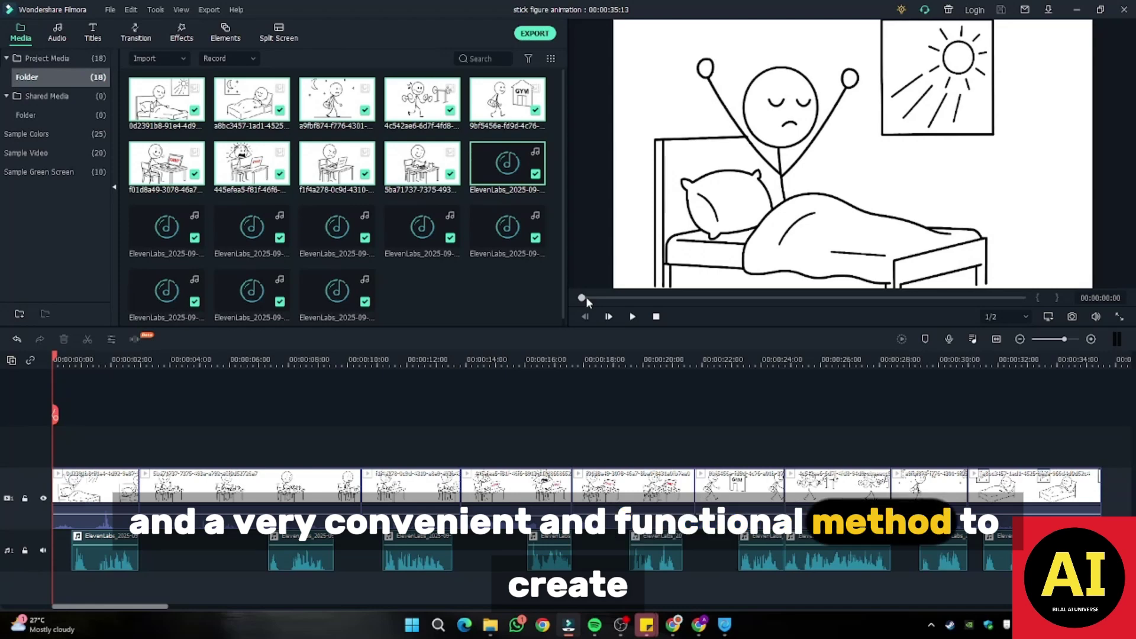
left_click_drag(586, 297, 1020, 304)
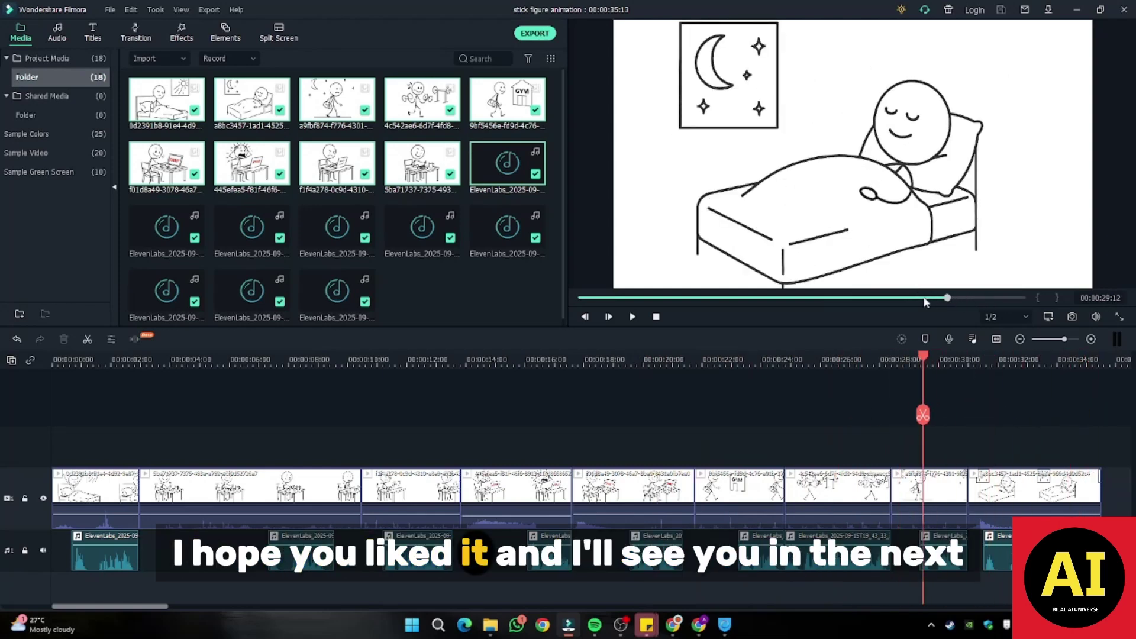